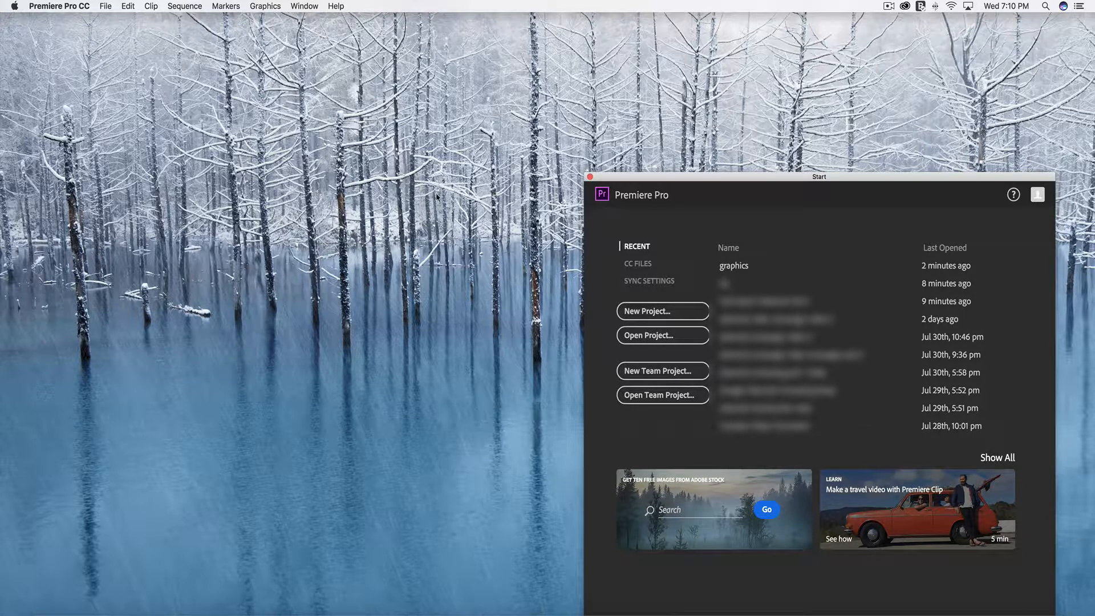
# Open the recent project named graphics.
pyautogui.click(741, 268)
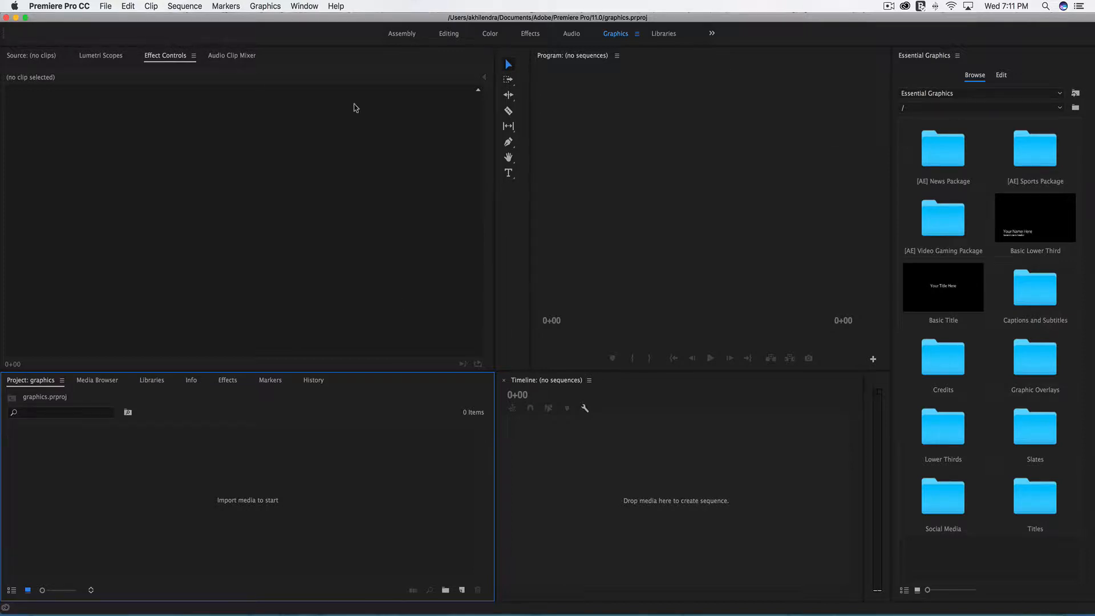
# Try the Editing workspace and return to the Graphics workspace.
pyautogui.click(303, 7)
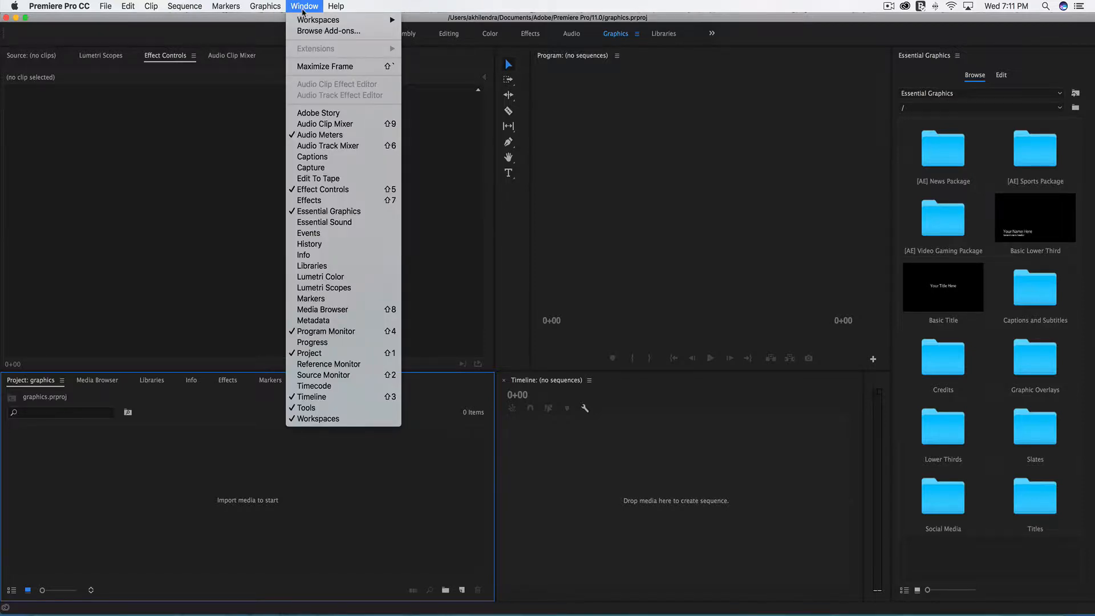
pyautogui.moveTo(316, 25)
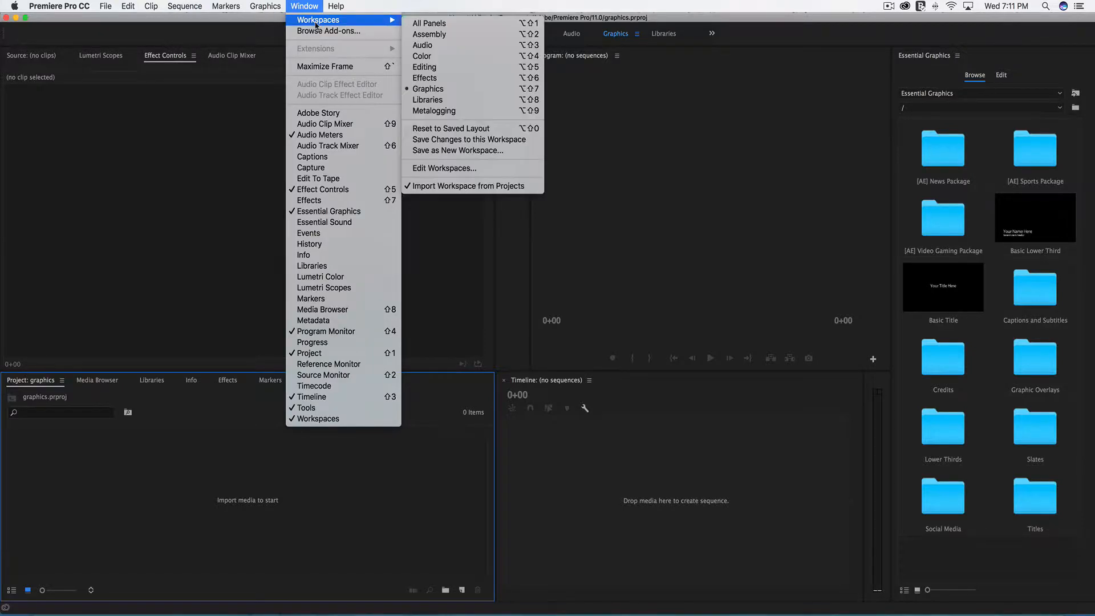
pyautogui.click(430, 68)
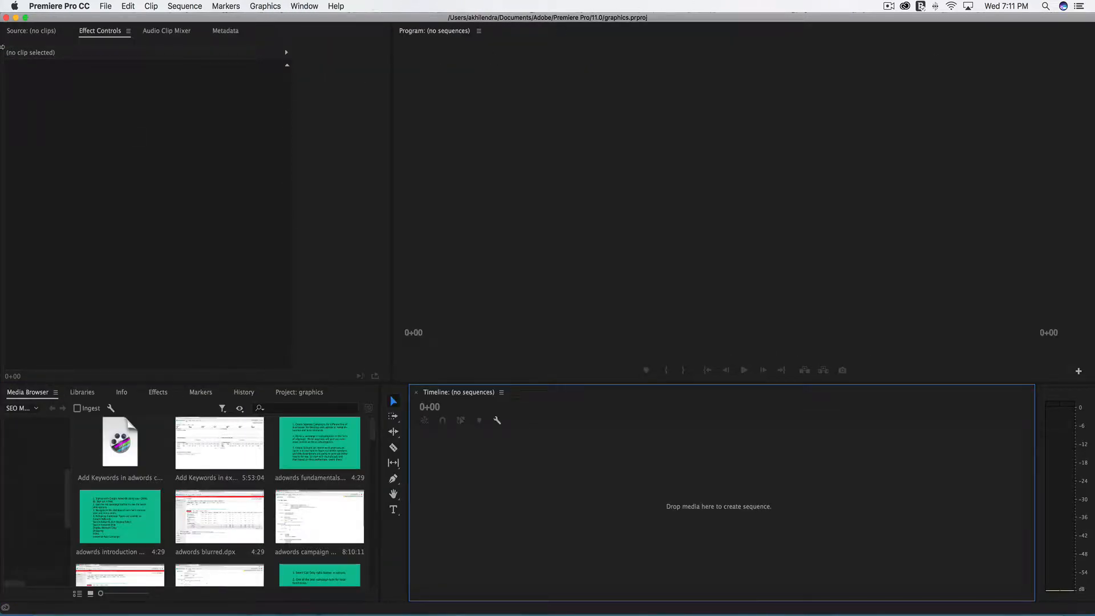
pyautogui.click(305, 6)
pyautogui.moveTo(319, 24)
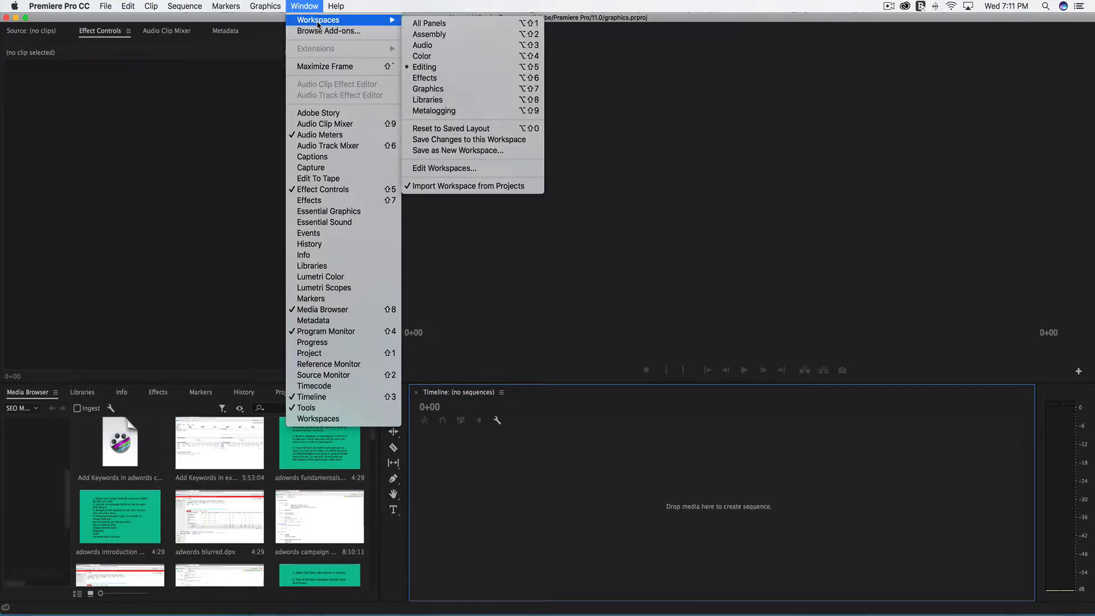
pyautogui.click(454, 89)
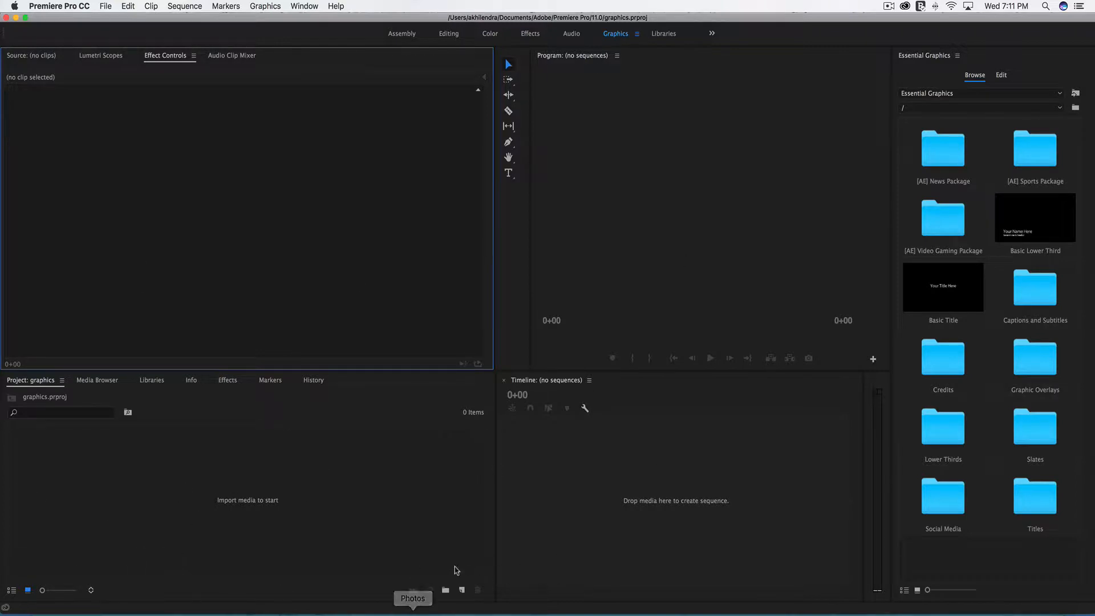
# Create a 1920 × 1080 adjustment layer at 30.00 fps and place it in the empty timeline to start a sequence.
pyautogui.click(462, 590)
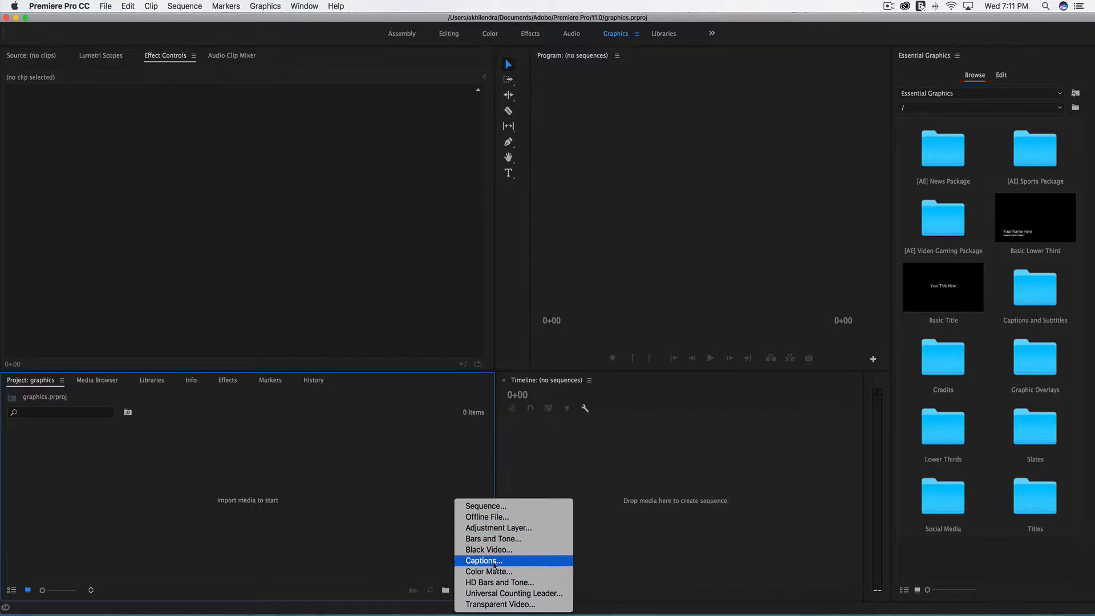
pyautogui.click(526, 528)
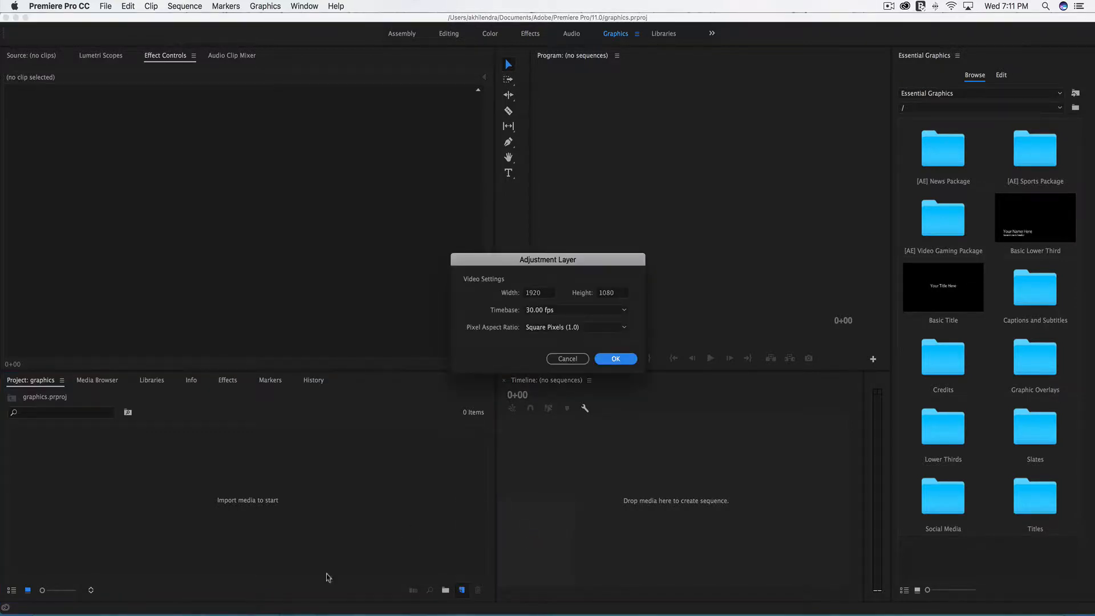
pyautogui.click(616, 358)
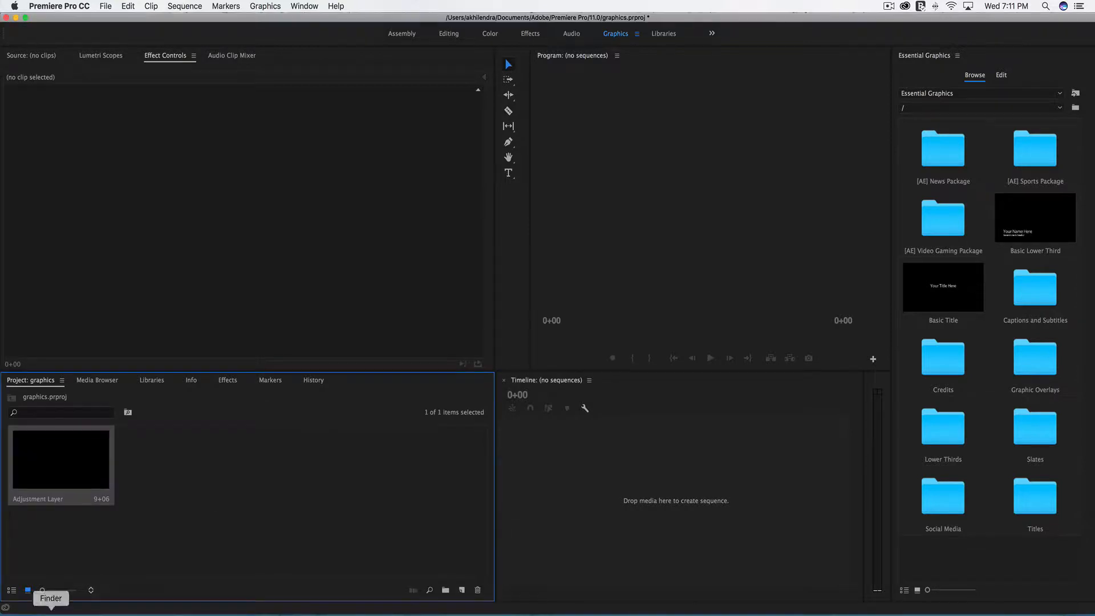
pyautogui.moveTo(41, 488); pyautogui.dragTo(599, 505)
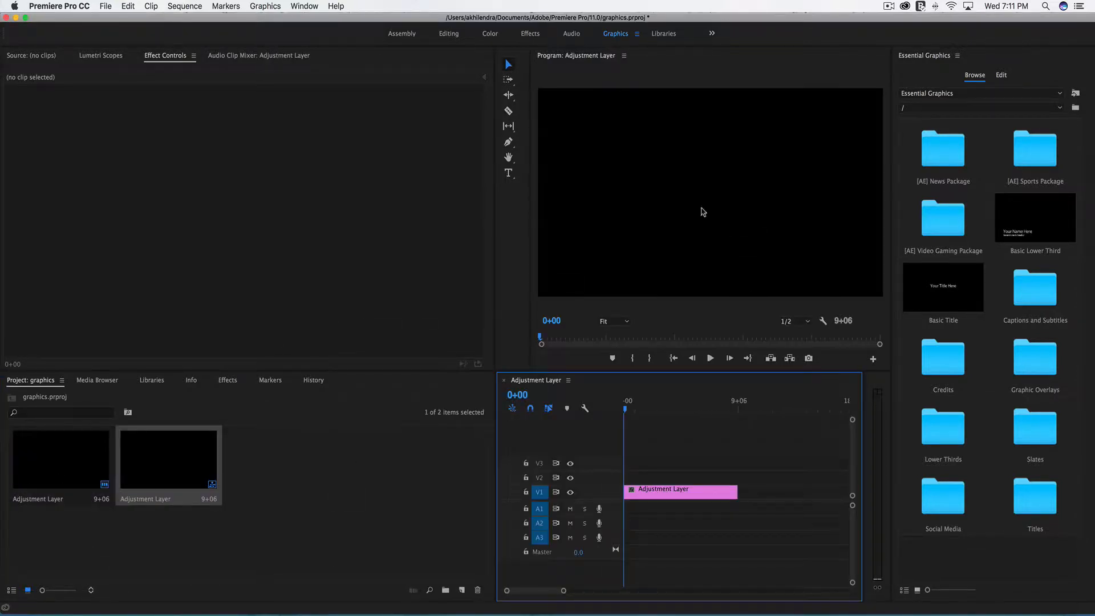
# View the Libraries source for graphics templates and return to the Essential Graphics source.
pyautogui.click(1061, 94)
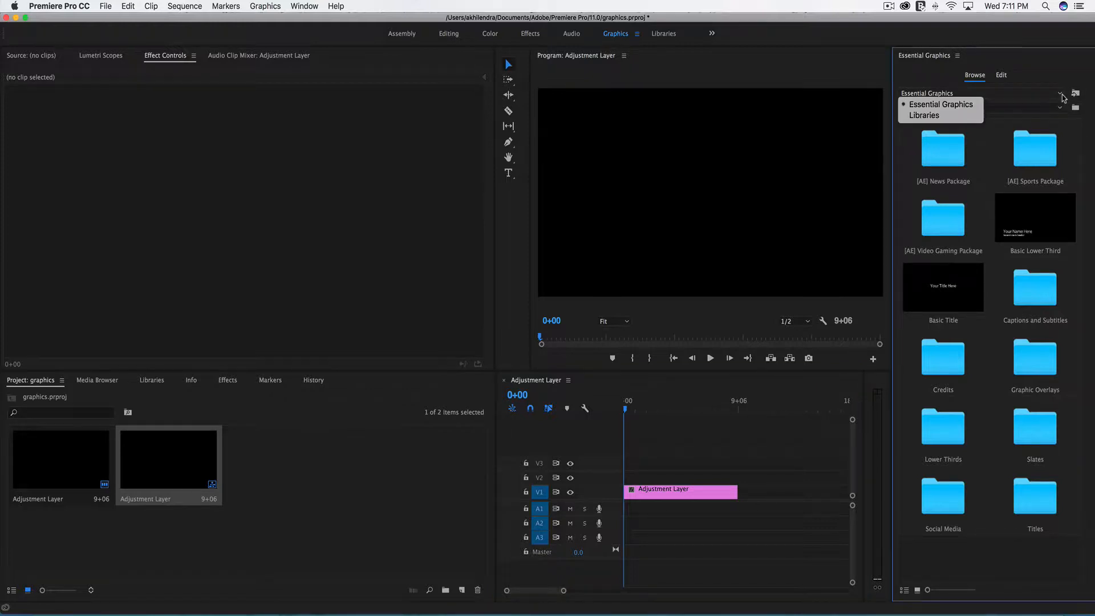
pyautogui.click(911, 118)
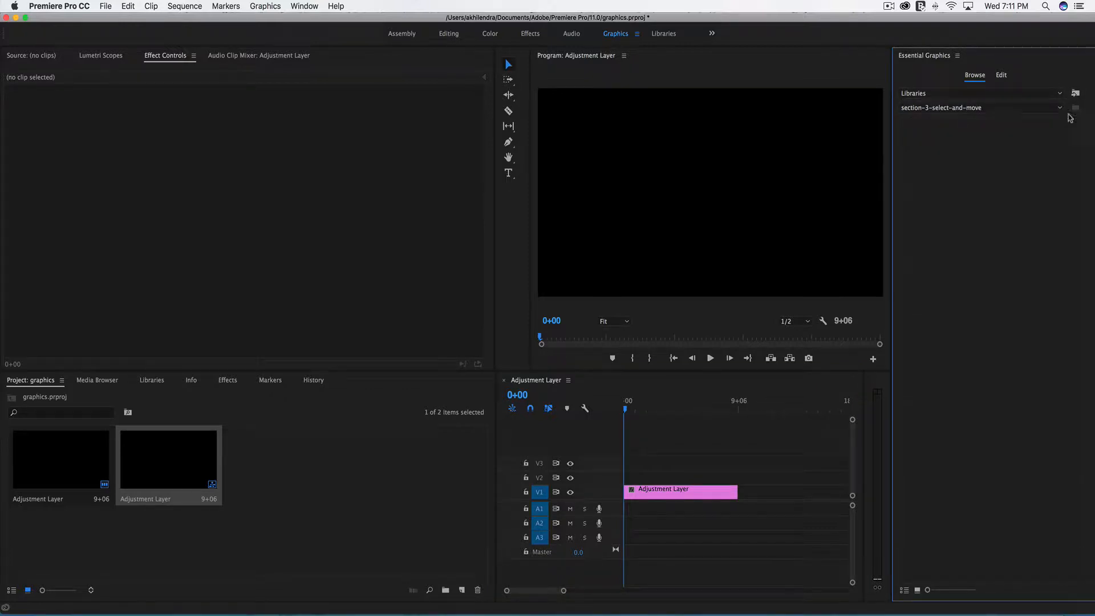
pyautogui.click(1061, 97)
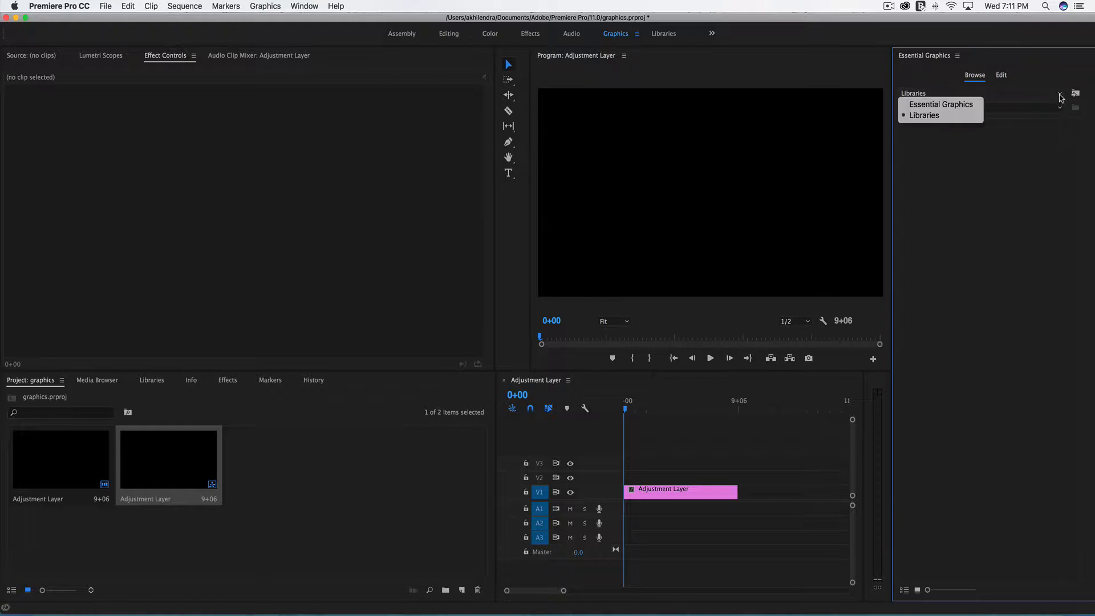
pyautogui.click(959, 103)
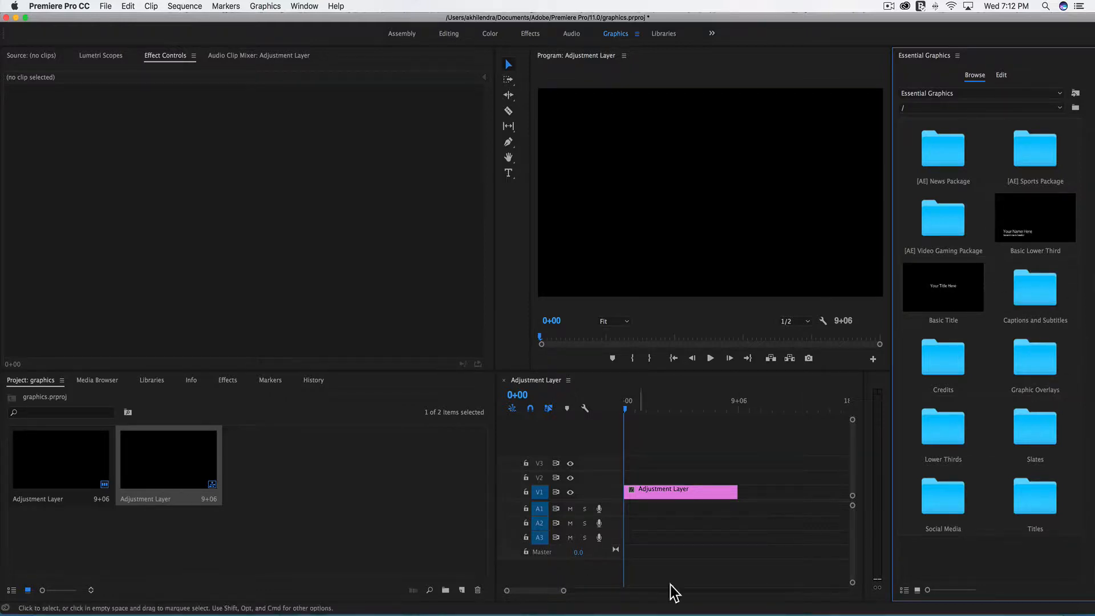
# Browse the Social Media and Lower Thirds template folders, viewing the Lower Thirds as a list and as thumbnails.
pyautogui.doubleClick(956, 498)
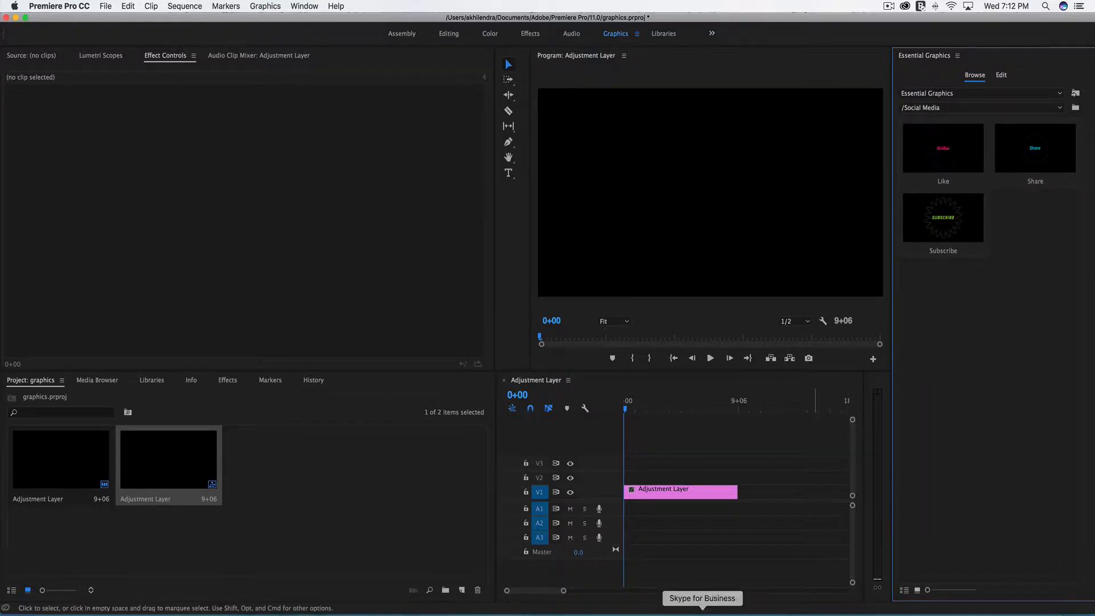
pyautogui.click(1060, 108)
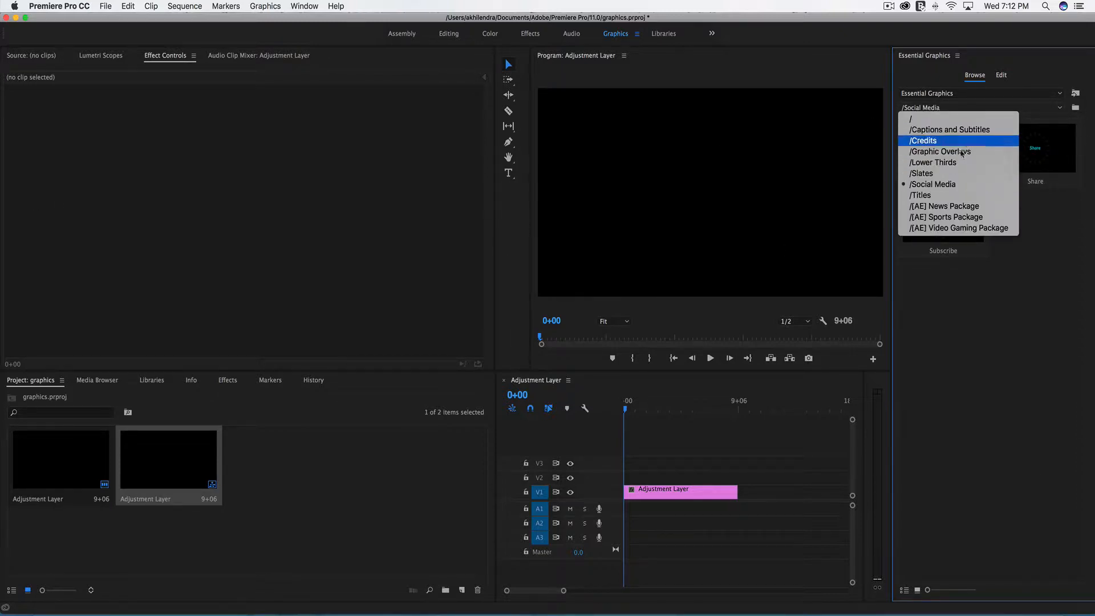
pyautogui.press('Escape')
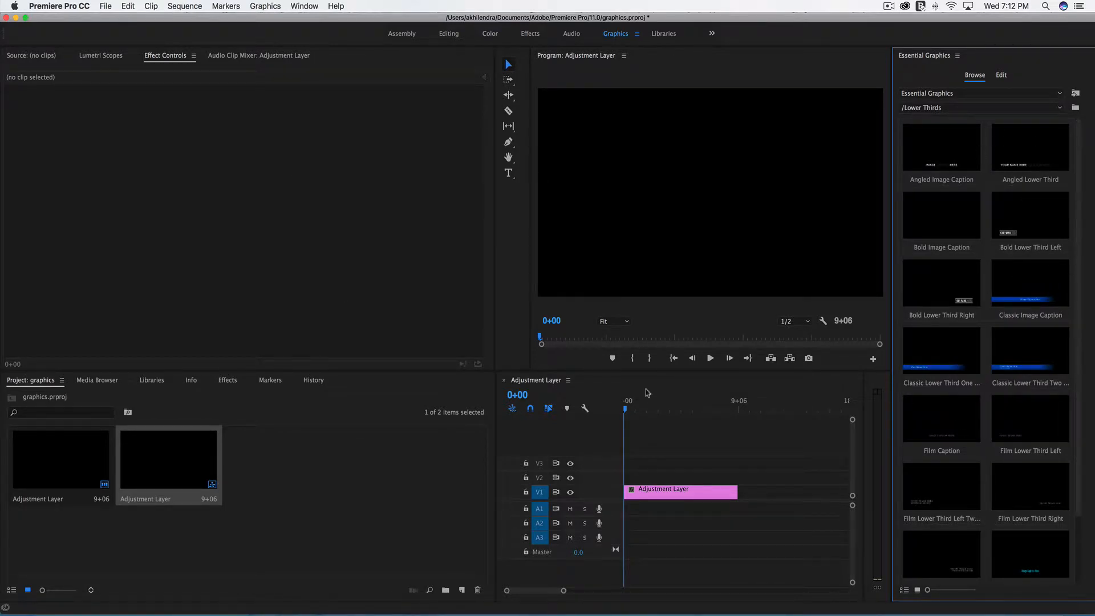
pyautogui.click(905, 588)
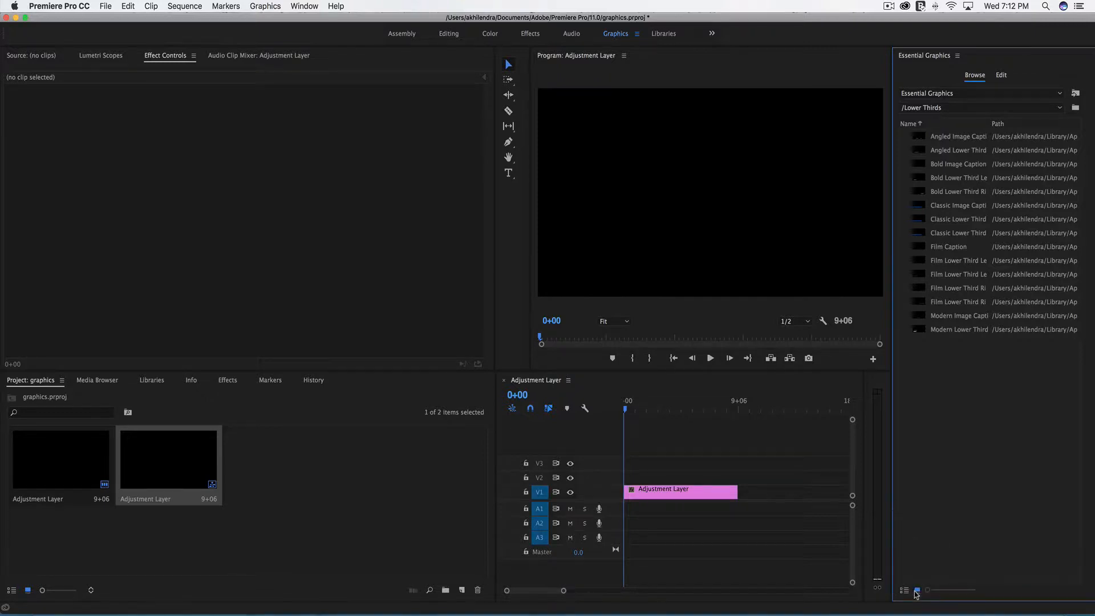
pyautogui.click(918, 590)
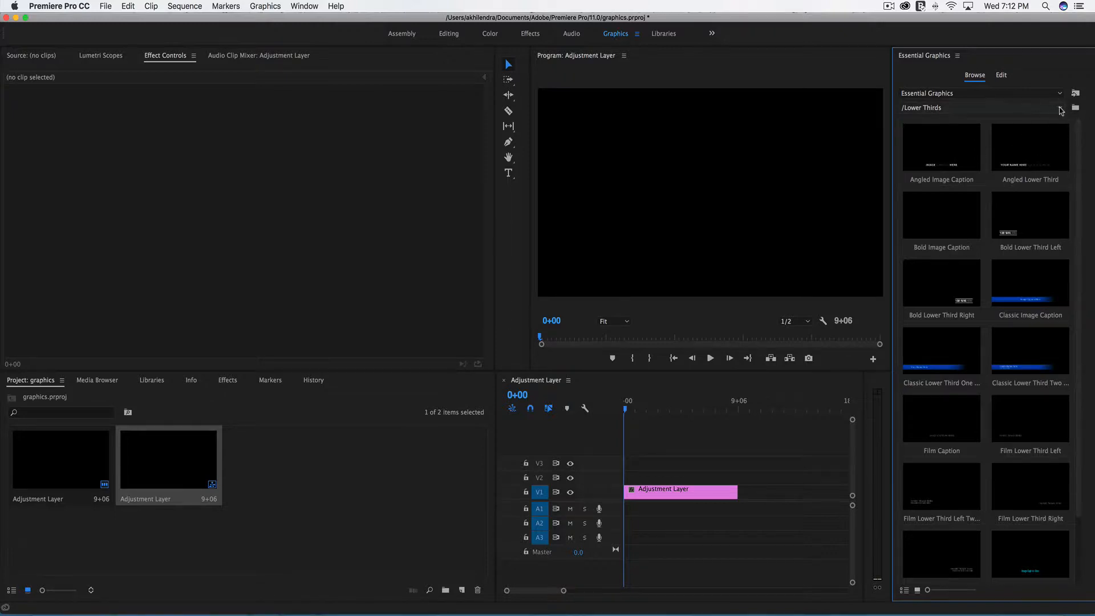
# Place the Classic Title template from the Titles folder twice in succession on track V1, starting at the sequence beginning.
pyautogui.click(1061, 111)
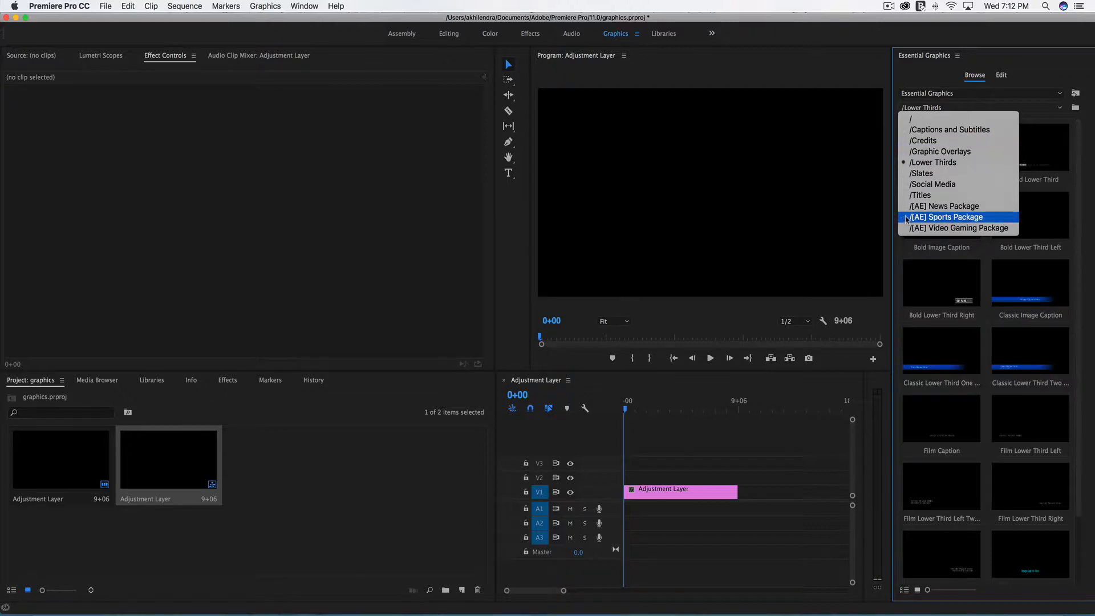
pyautogui.click(936, 195)
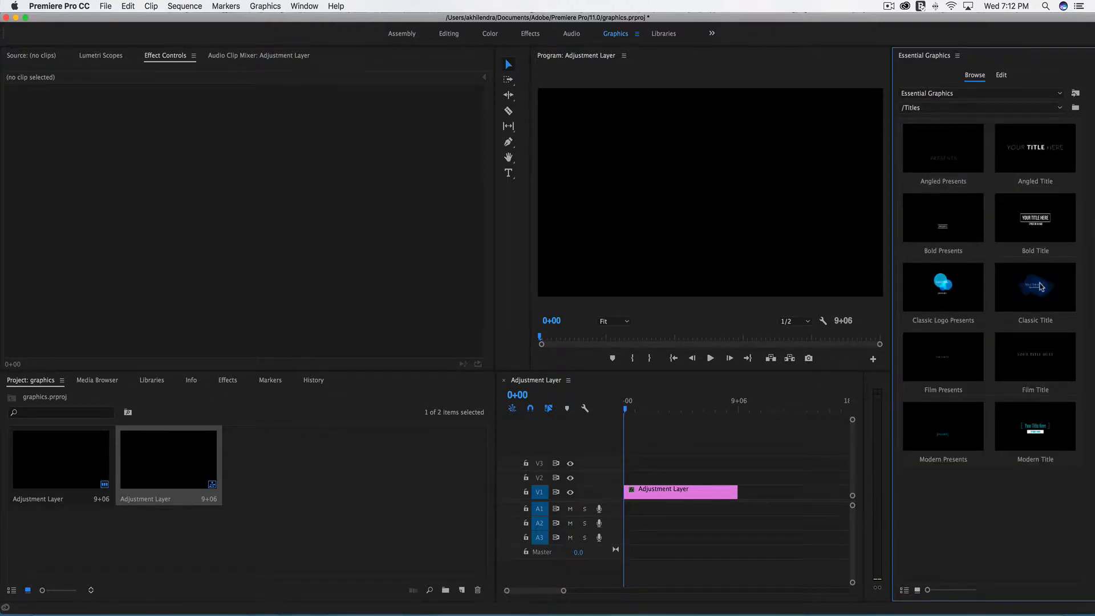
pyautogui.moveTo(1042, 287); pyautogui.dragTo(624, 497)
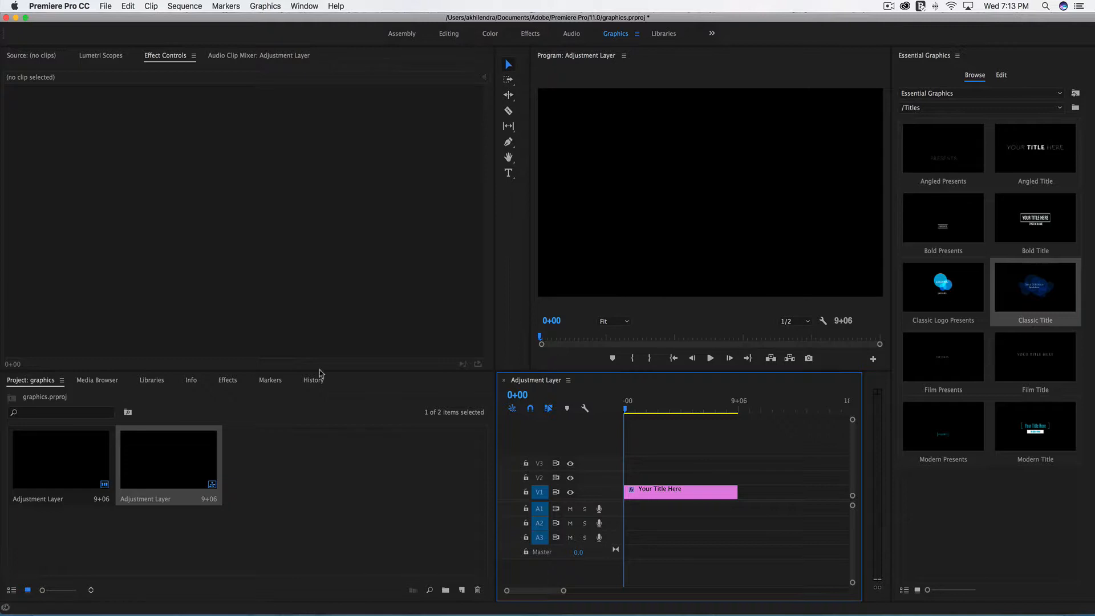
pyautogui.moveTo(1040, 289); pyautogui.dragTo(725, 492)
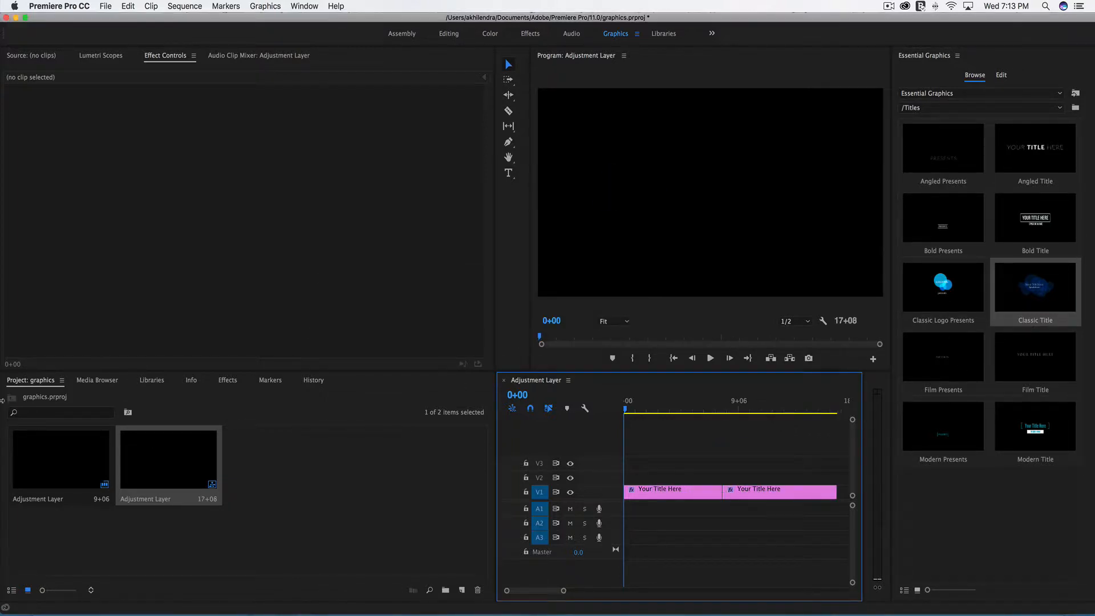
# Preview the first title clip up to 1+12 and examine the transform settings of its third Shape layer.
pyautogui.click(711, 358)
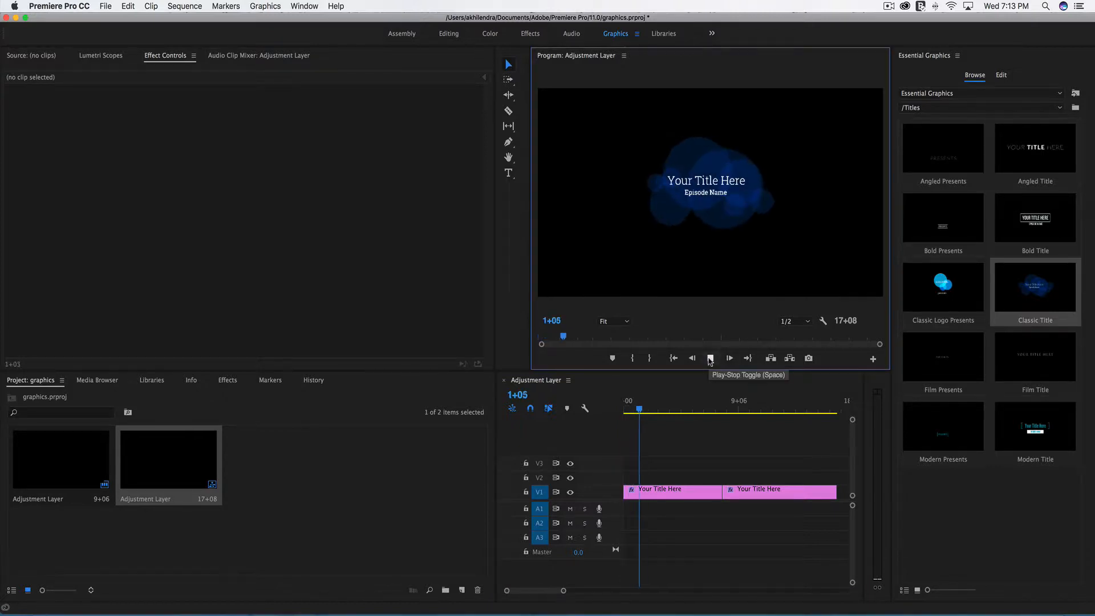
pyautogui.click(710, 358)
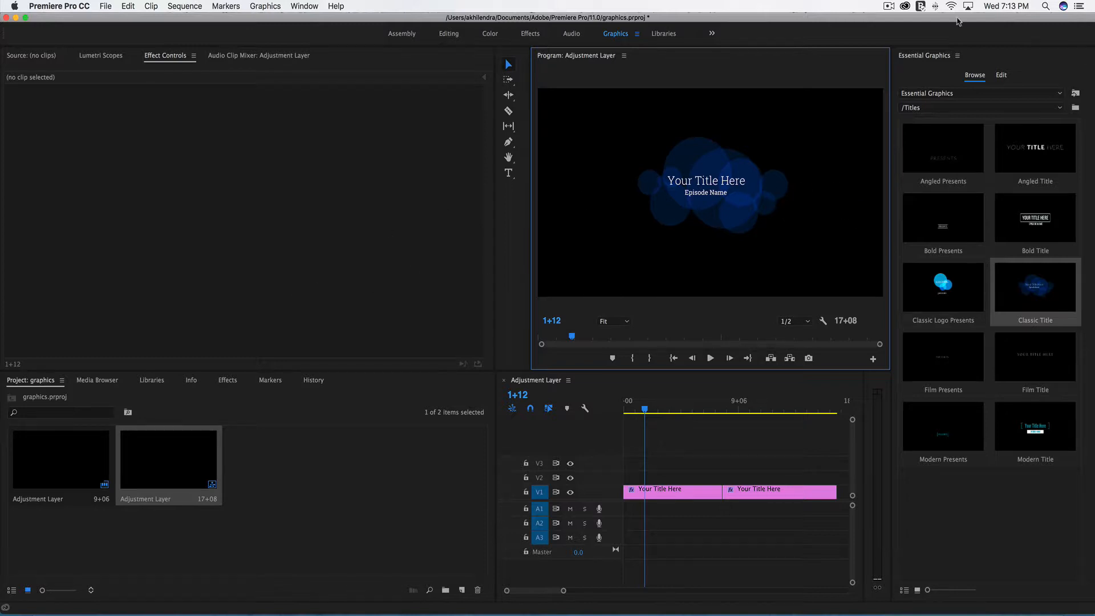
pyautogui.click(687, 188)
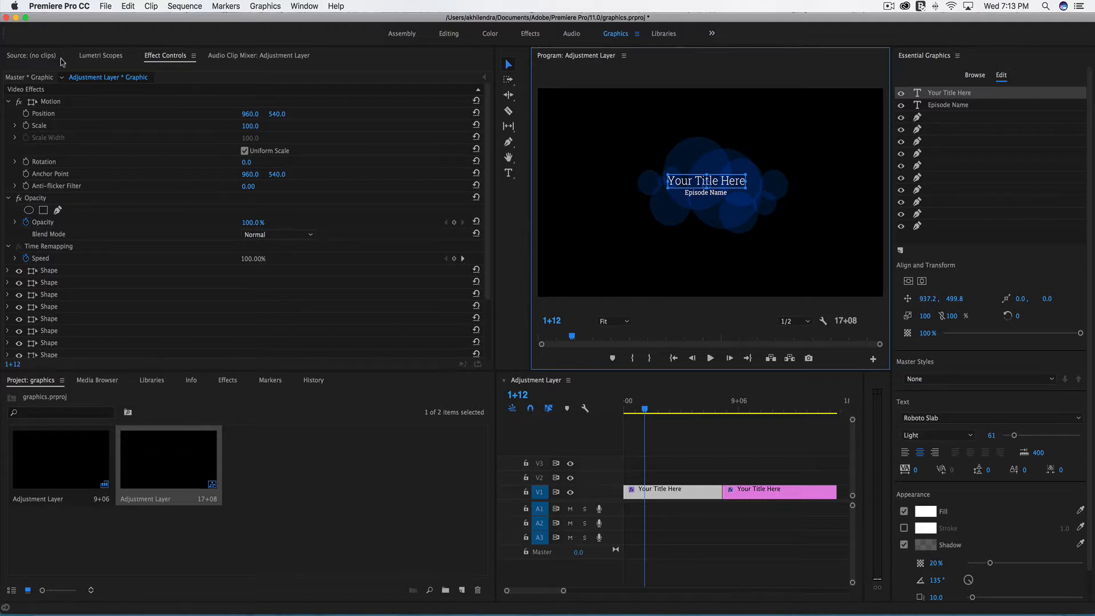
pyautogui.scroll(-5, 281, 153)
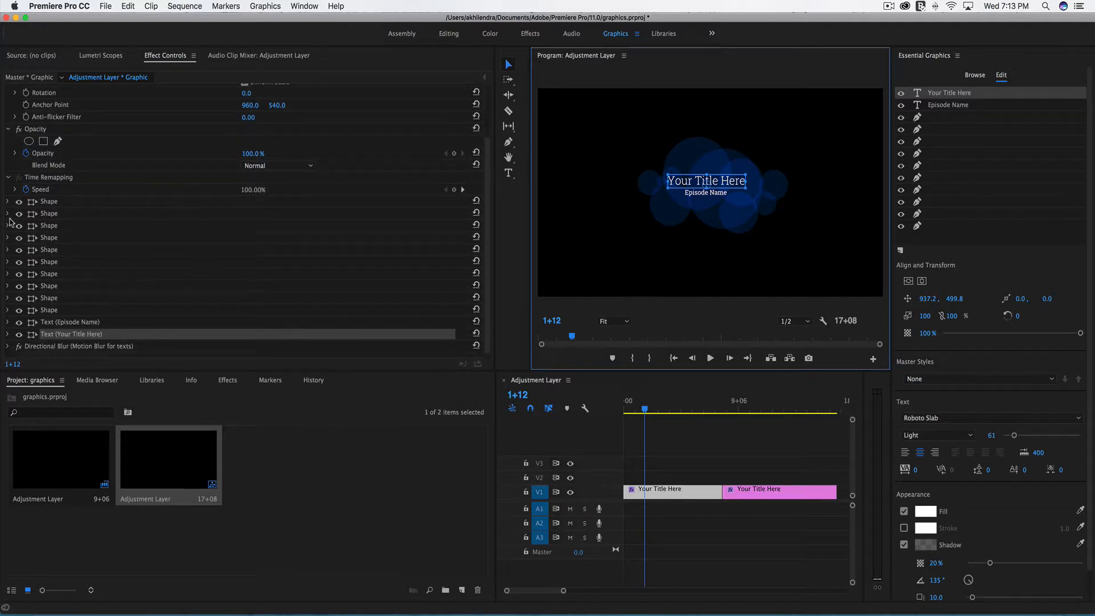
pyautogui.click(8, 226)
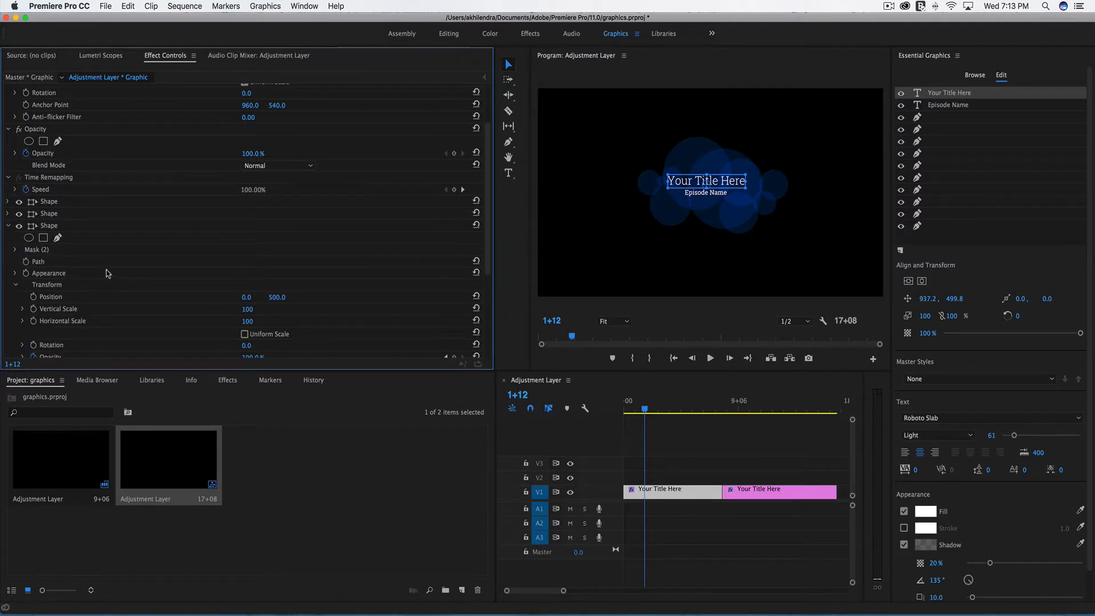
pyautogui.scroll(-5, 109, 273)
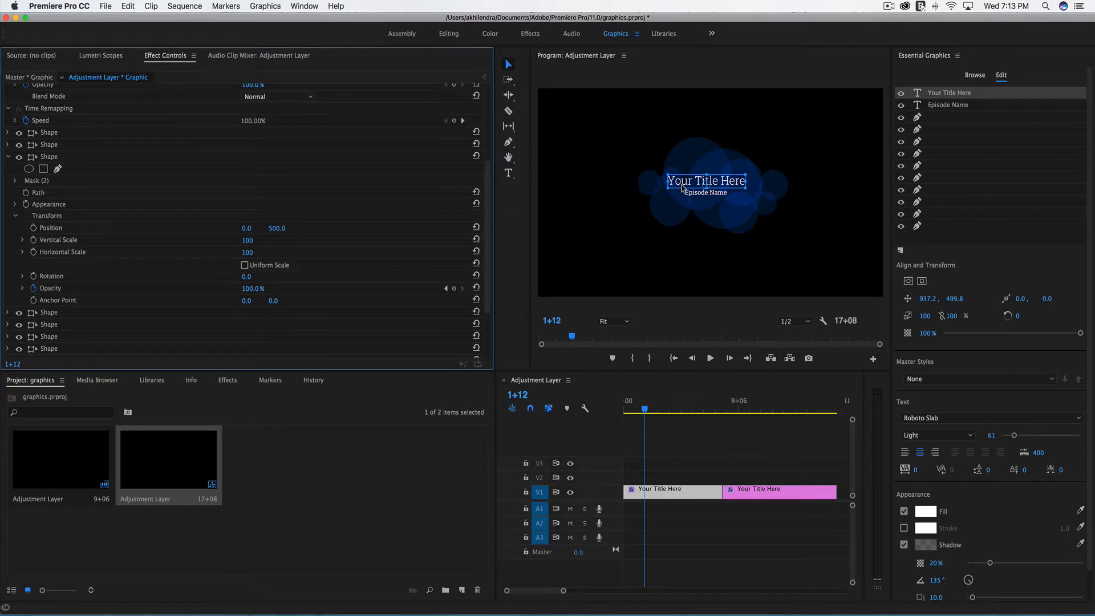
# Move the "Your Title Here" text to about 575, 295 and the "Episode Name" text to the right edge of the blue circles.
pyautogui.moveTo(690, 185); pyautogui.dragTo(660, 152)
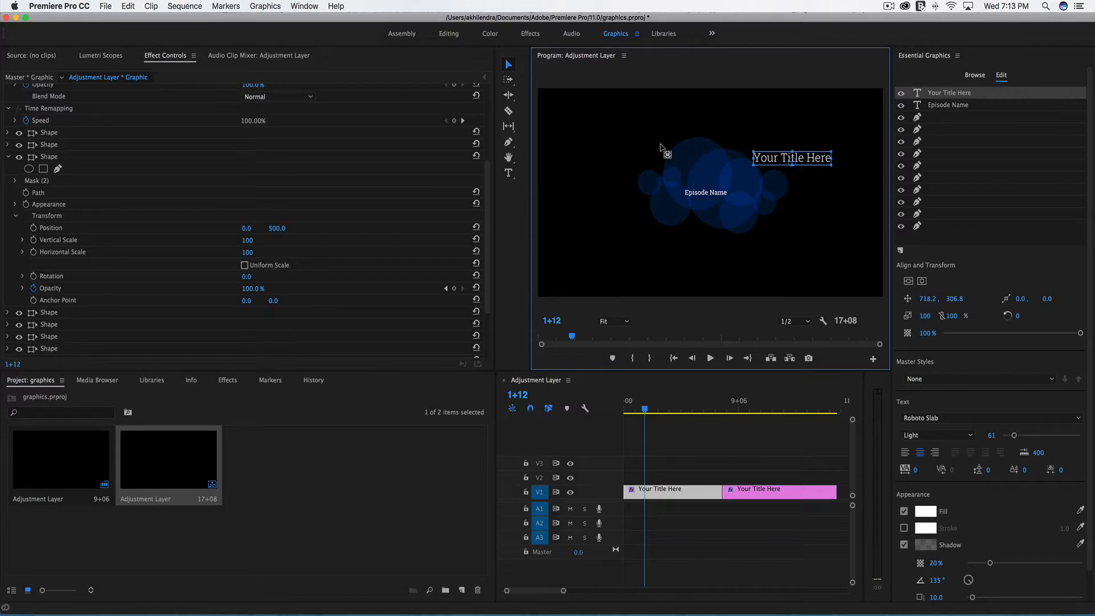
pyautogui.click(719, 198)
pyautogui.moveTo(708, 194); pyautogui.dragTo(787, 244)
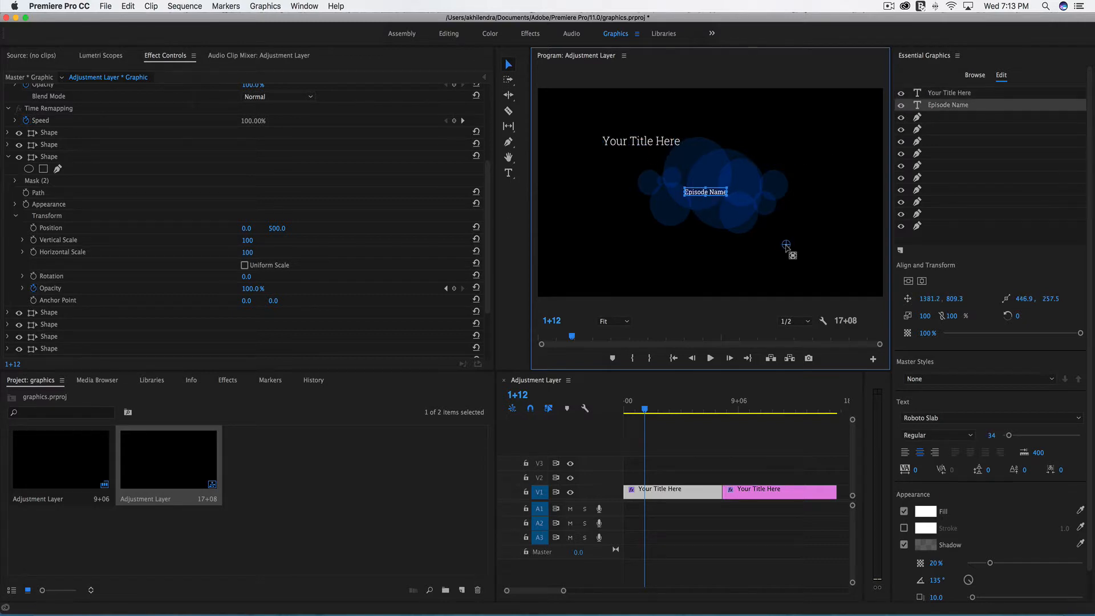
pyautogui.moveTo(714, 195); pyautogui.dragTo(795, 176)
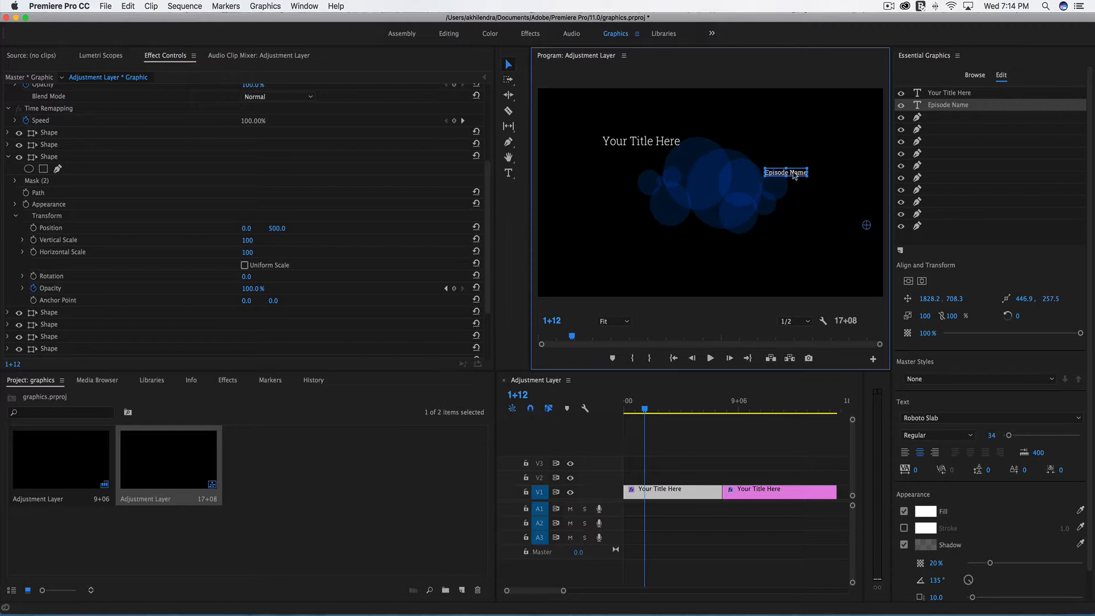
# Replace the "Episode Name" text with "title tutorial" using the Type tool.
pyautogui.click(510, 175)
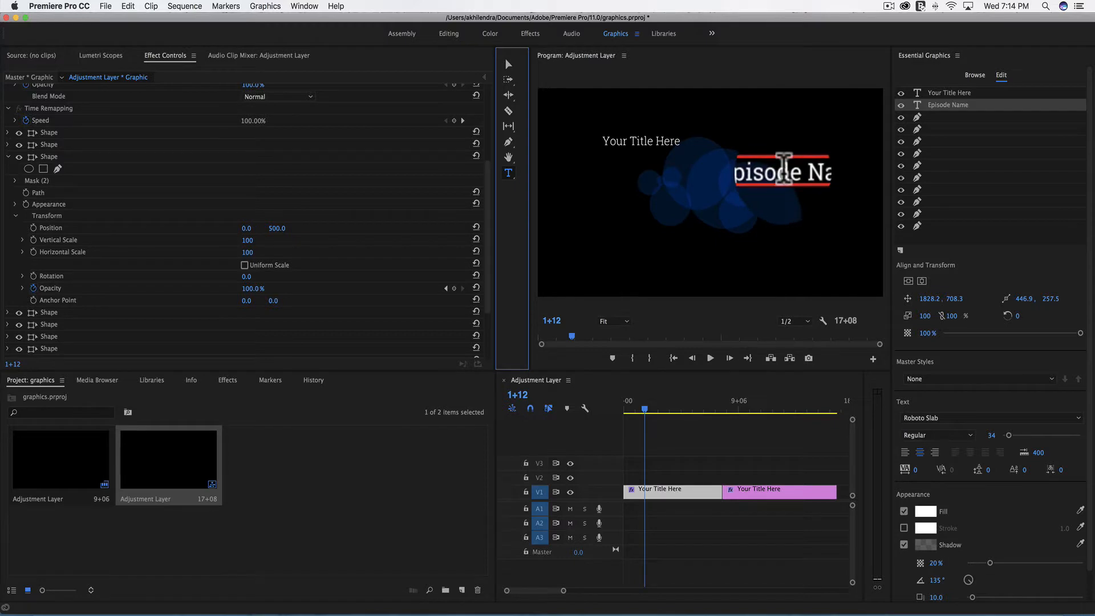
pyautogui.click(786, 172)
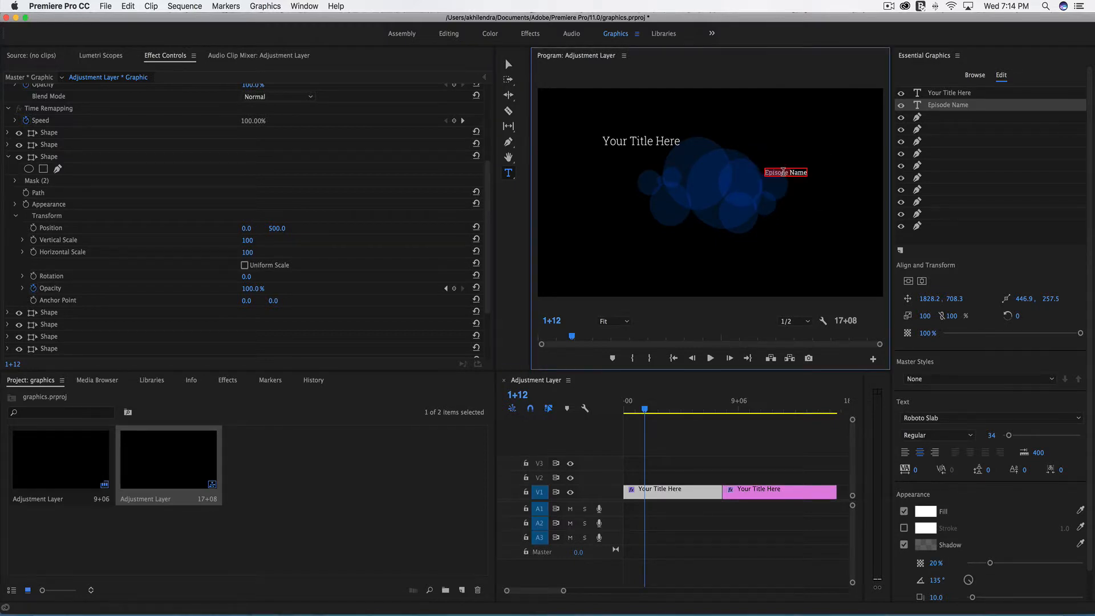
pyautogui.write('title tutorial')
# Replace the "Your Title Here" text with "editing".
pyautogui.click(660, 139)
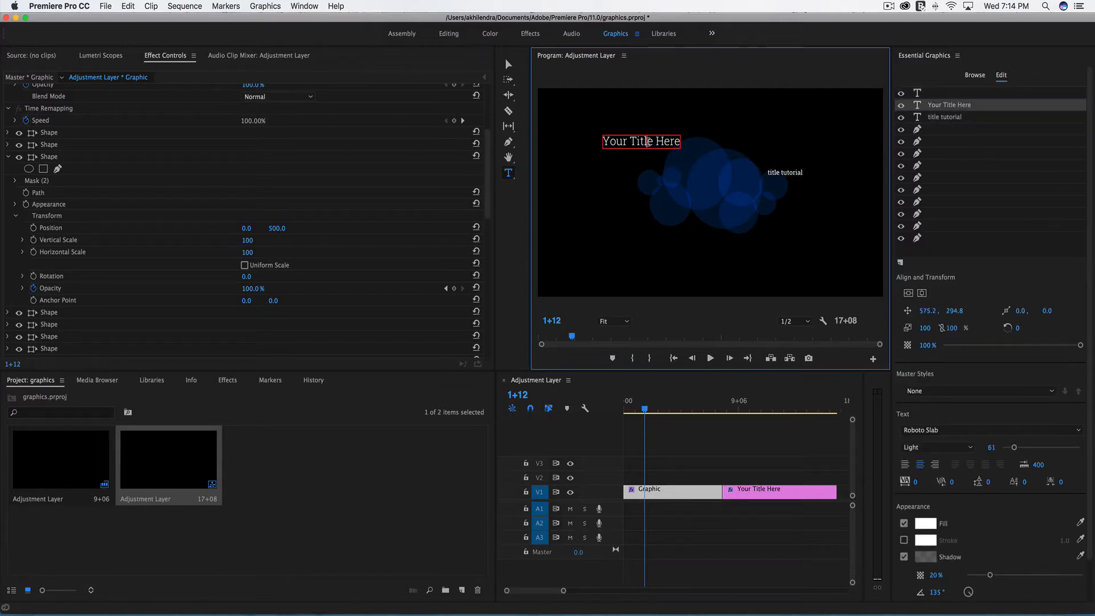
pyautogui.press('super+a')
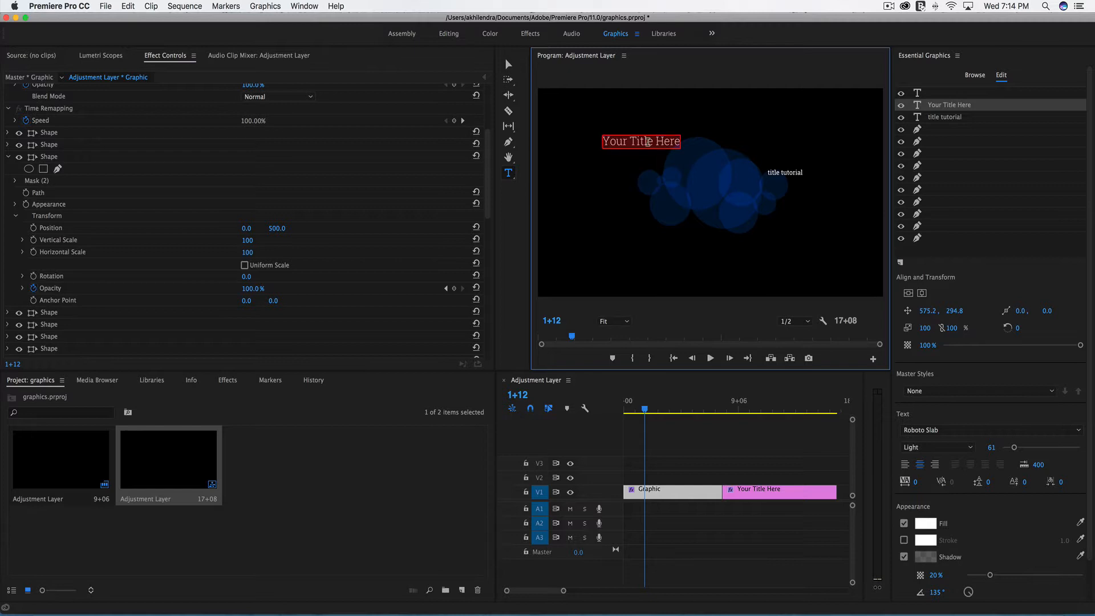
pyautogui.write('editing')
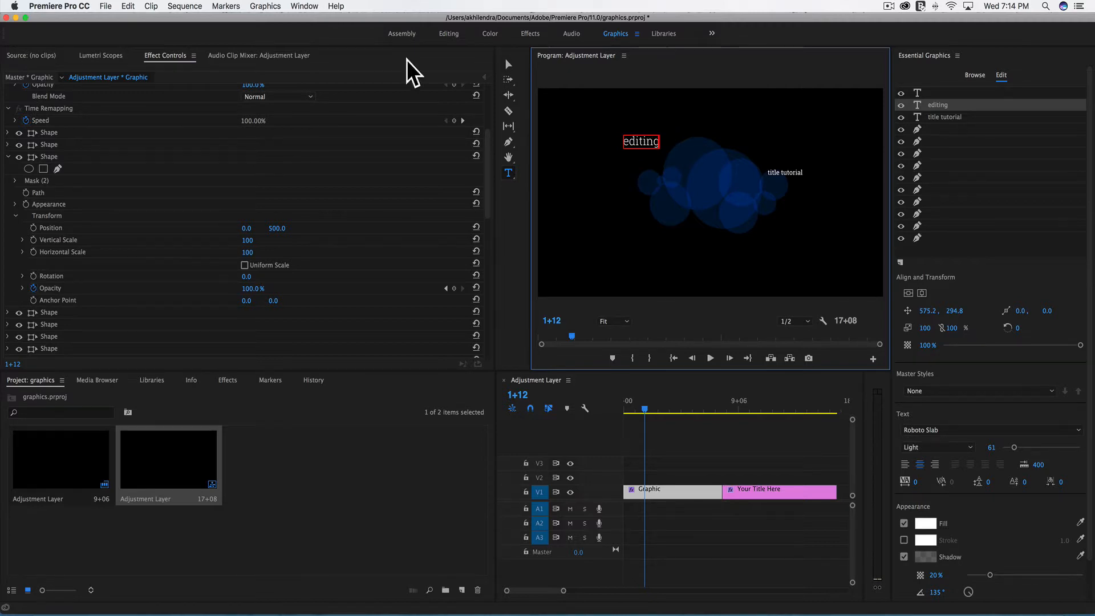
# Set the fill of the fifth shape layer, the small circle among the left-hand circles, to golden yellow DBAD04.
pyautogui.click(919, 131)
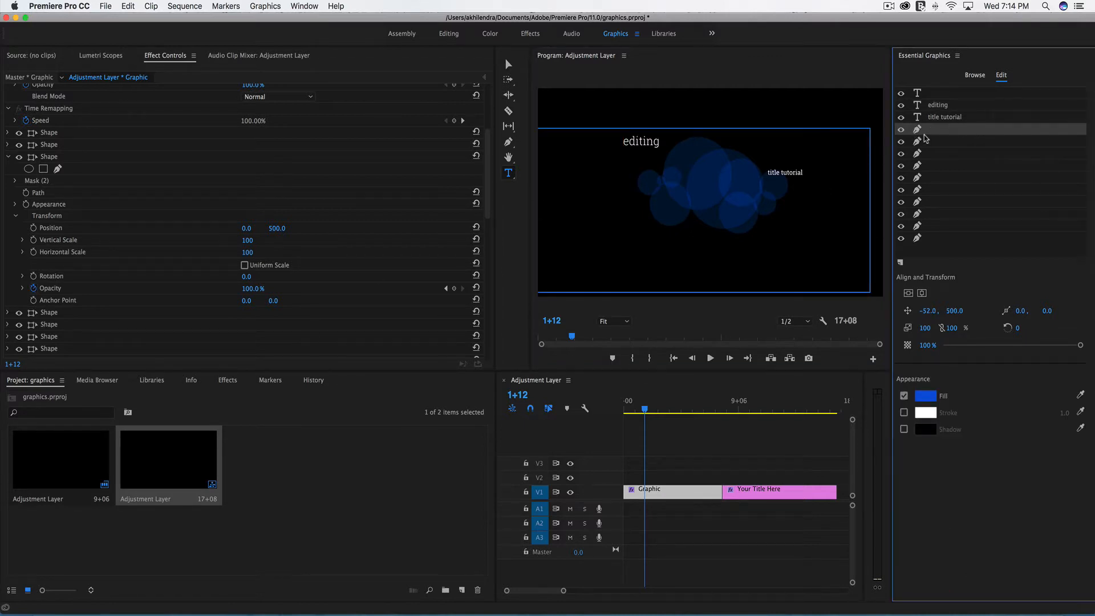
pyautogui.click(923, 143)
pyautogui.click(923, 154)
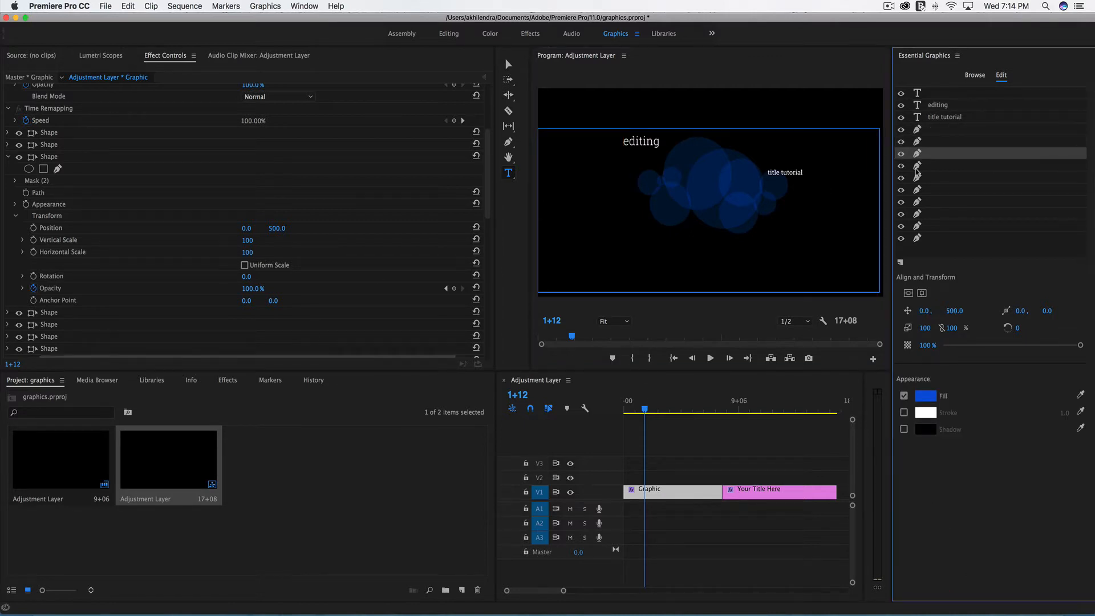
pyautogui.click(919, 166)
pyautogui.click(978, 77)
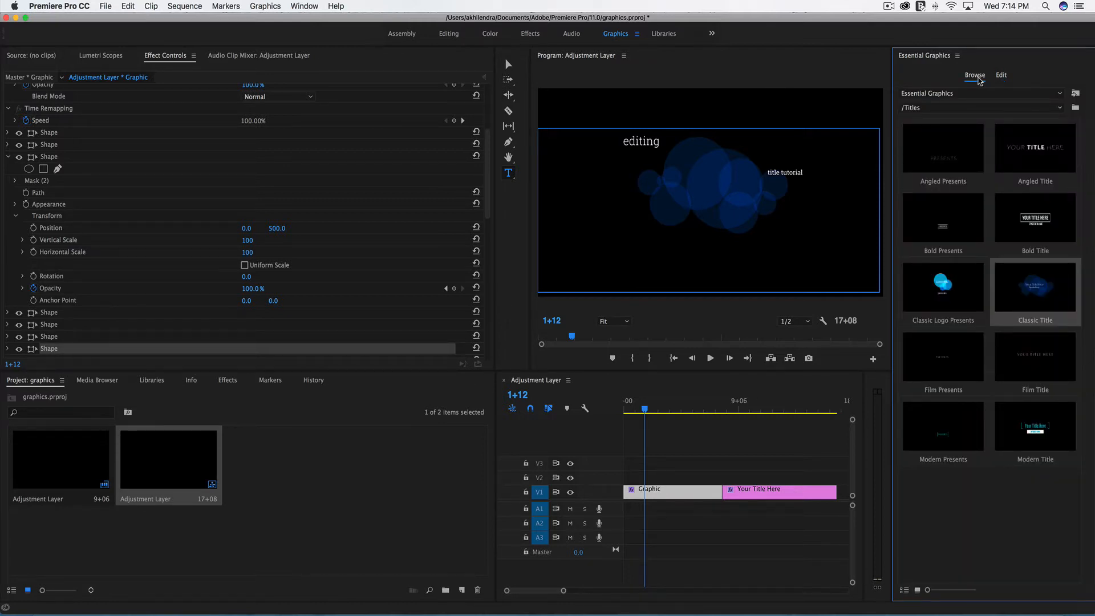
pyautogui.click(1003, 78)
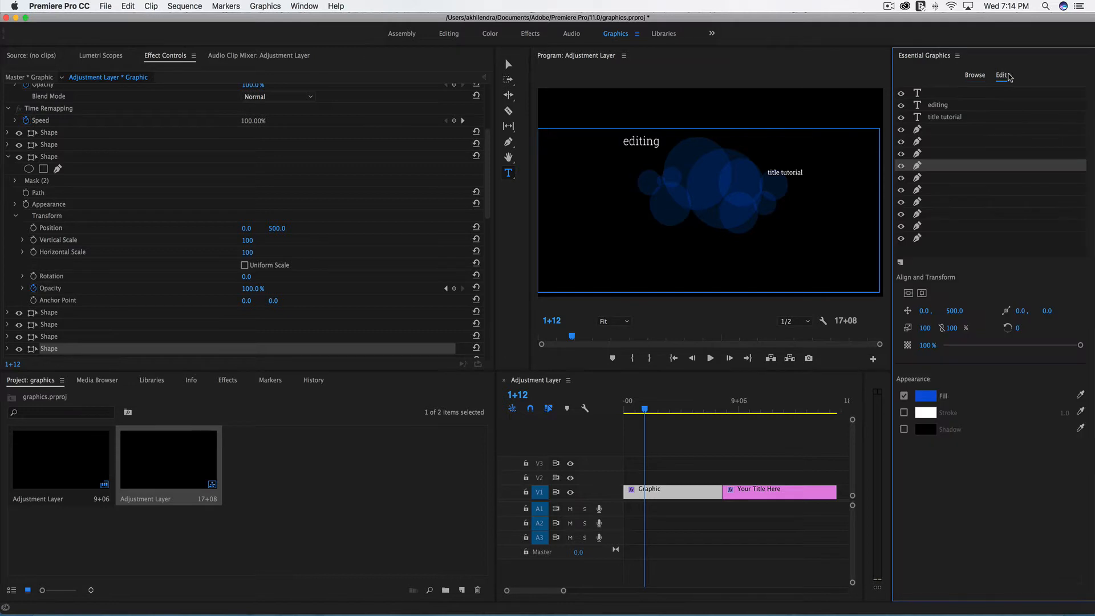
pyautogui.click(921, 179)
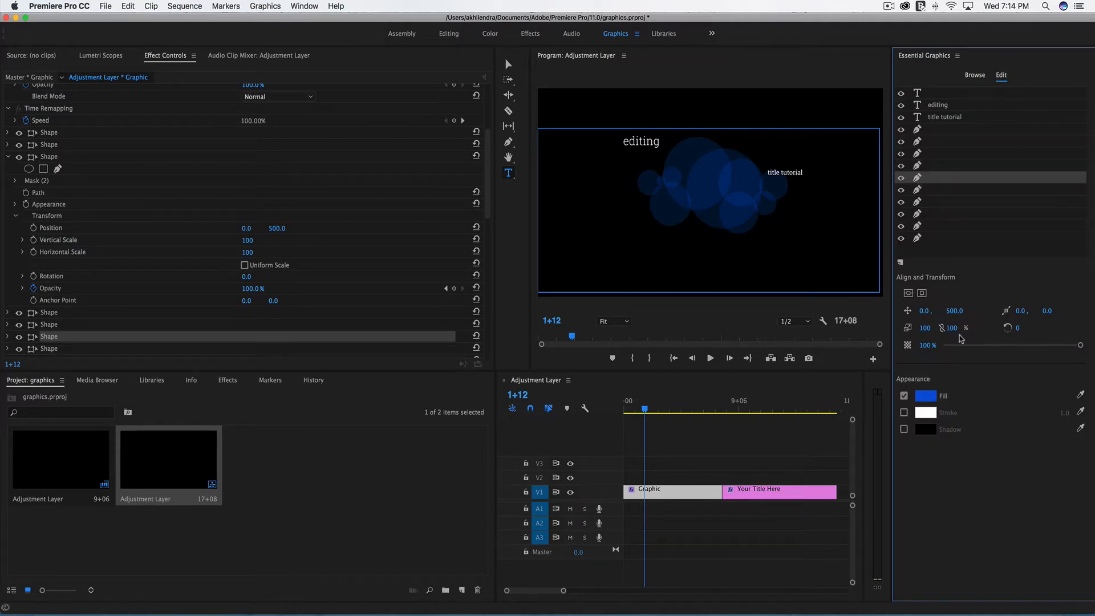
pyautogui.click(925, 397)
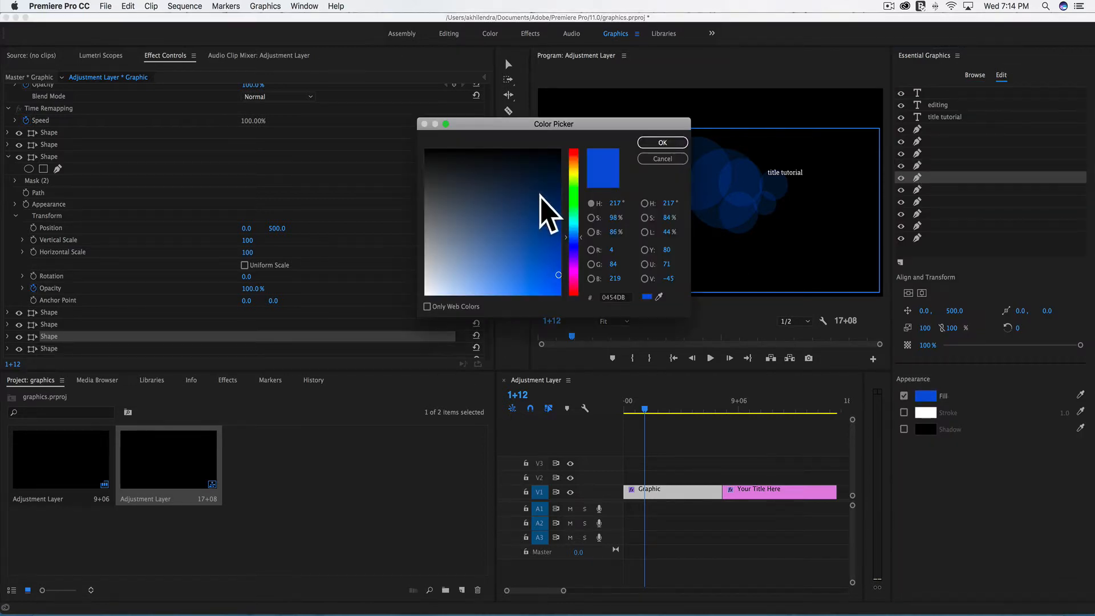
pyautogui.click(577, 172)
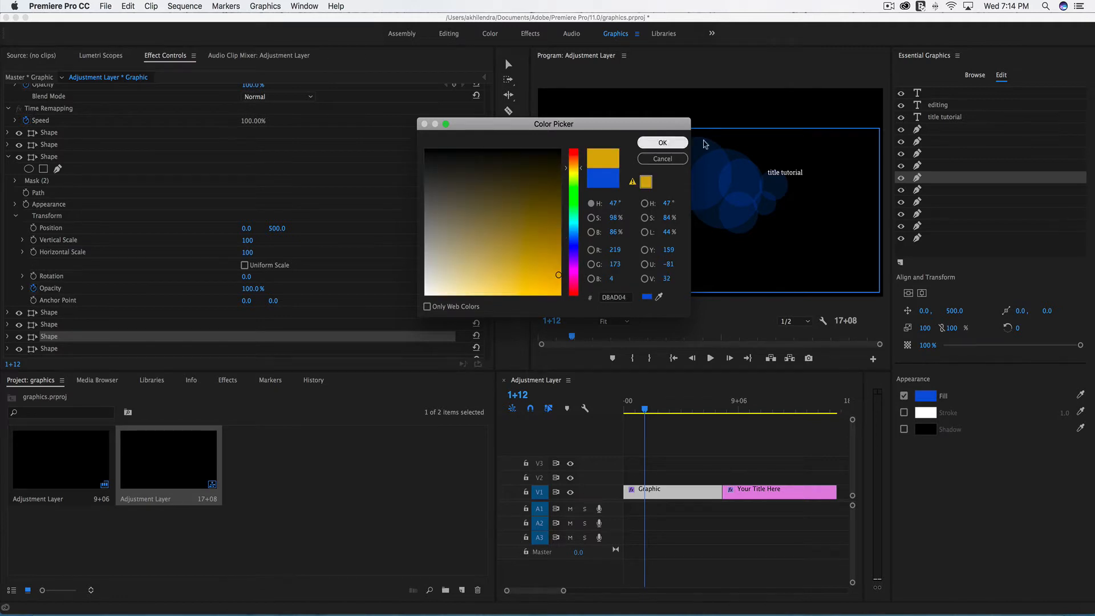
pyautogui.click(663, 143)
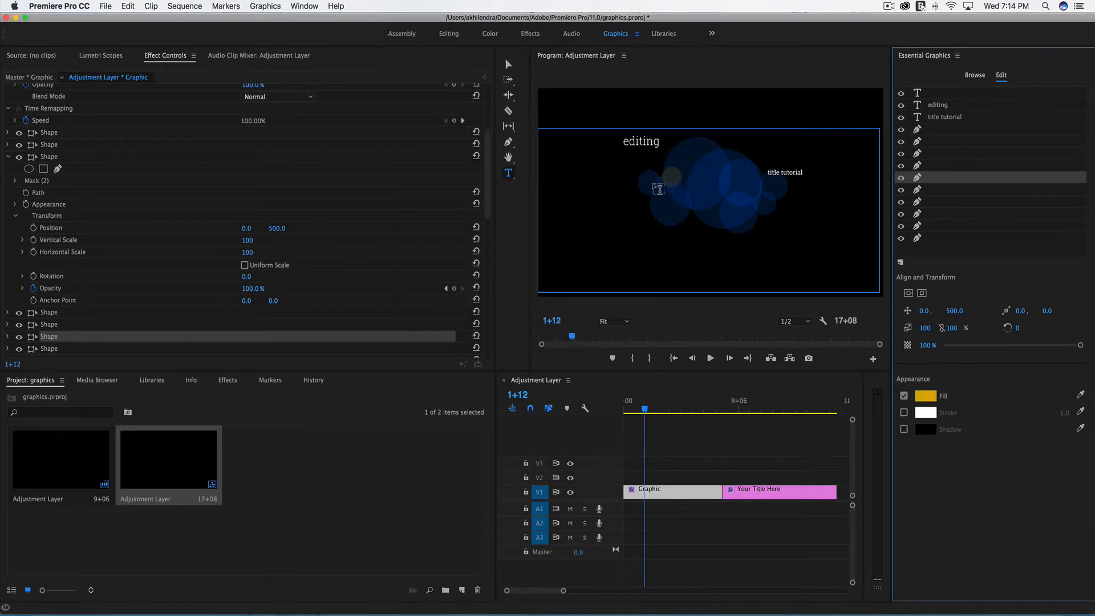
# Change the fill of the first shape layer, the large central circle, to yellow DBC704.
pyautogui.click(917, 132)
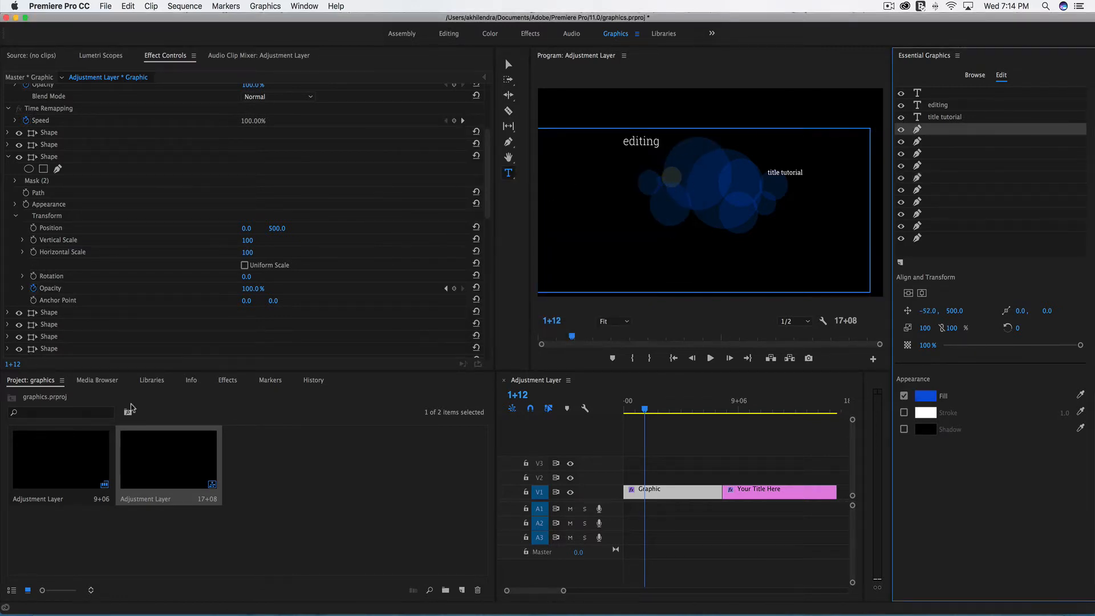
pyautogui.click(924, 396)
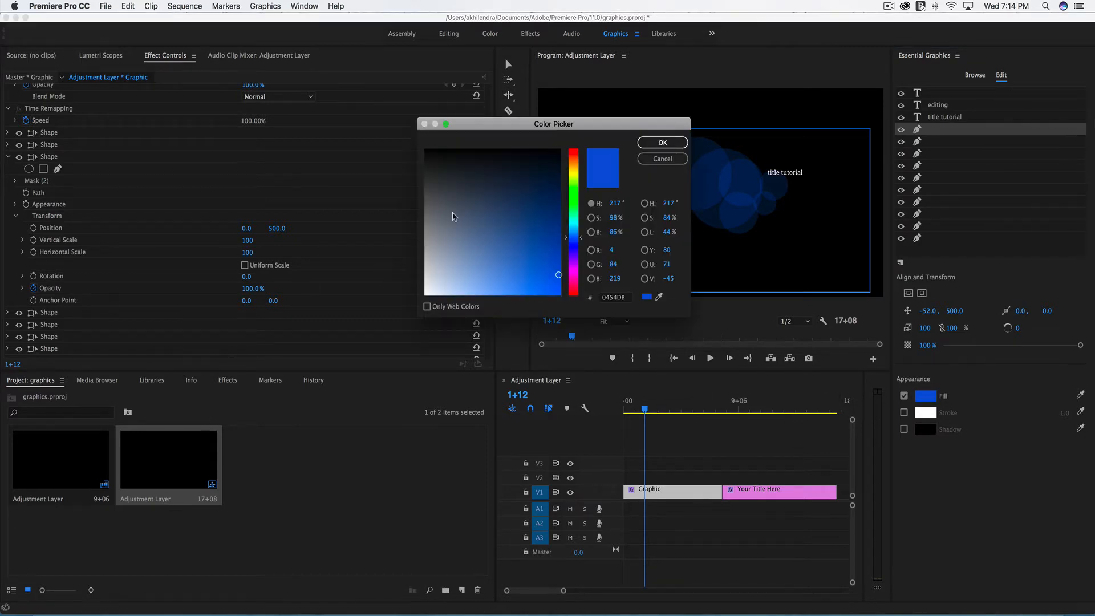
pyautogui.click(573, 171)
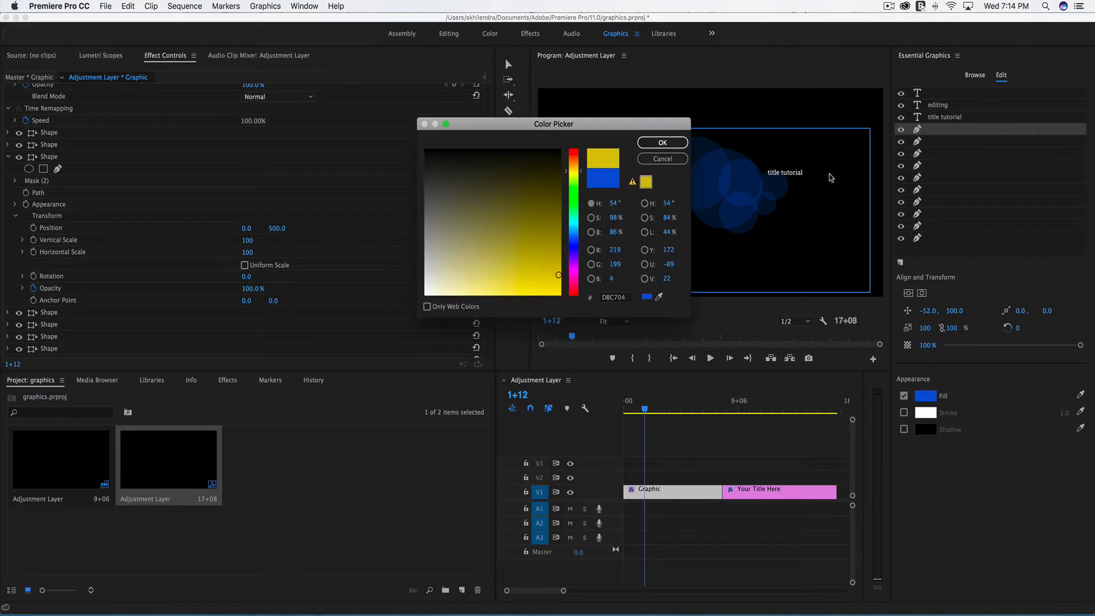
pyautogui.click(662, 144)
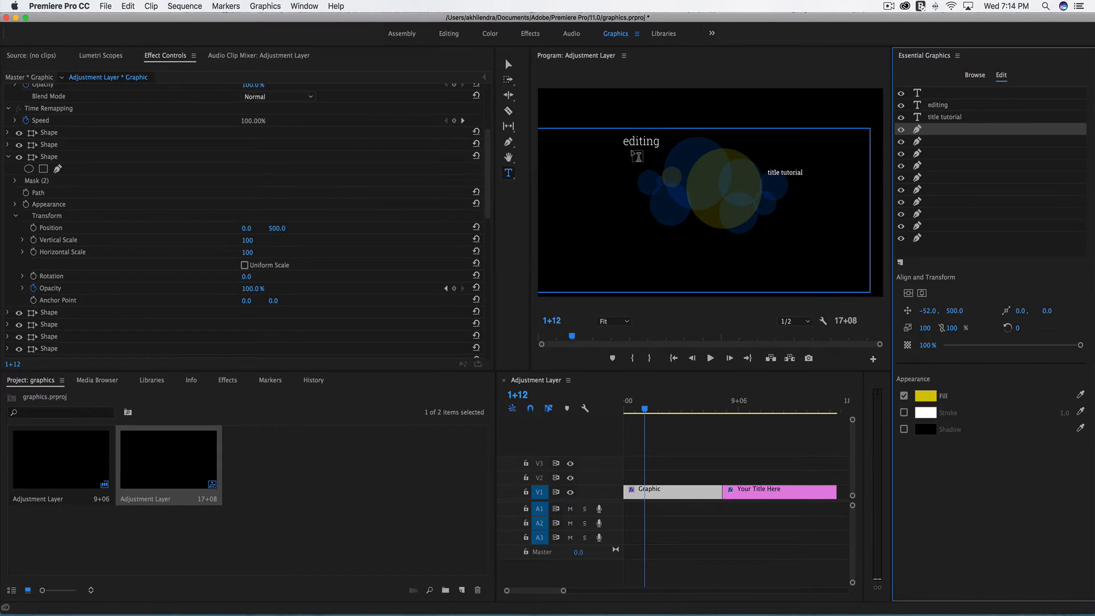
# Enlarge the "editing" text to a font size of 132.
pyautogui.click(646, 140)
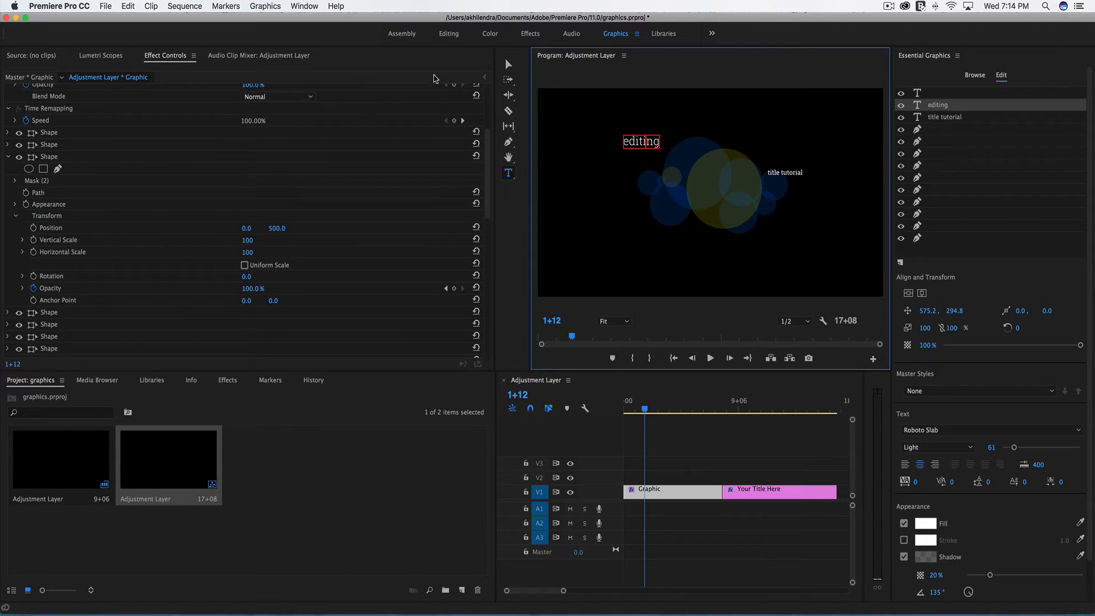
pyautogui.click(508, 64)
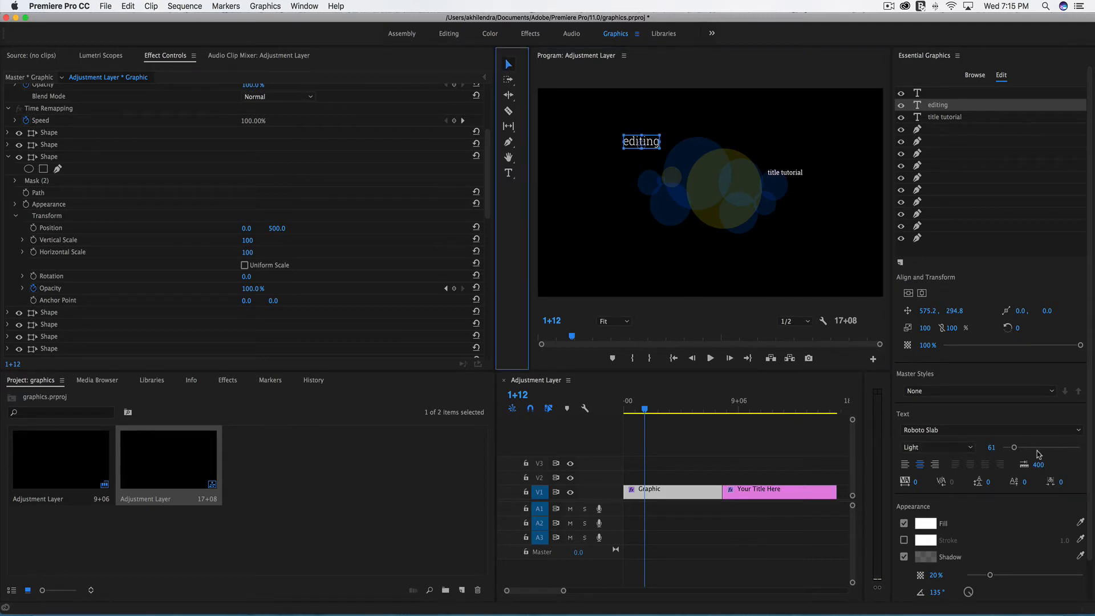
pyautogui.moveTo(1016, 450); pyautogui.dragTo(1027, 450)
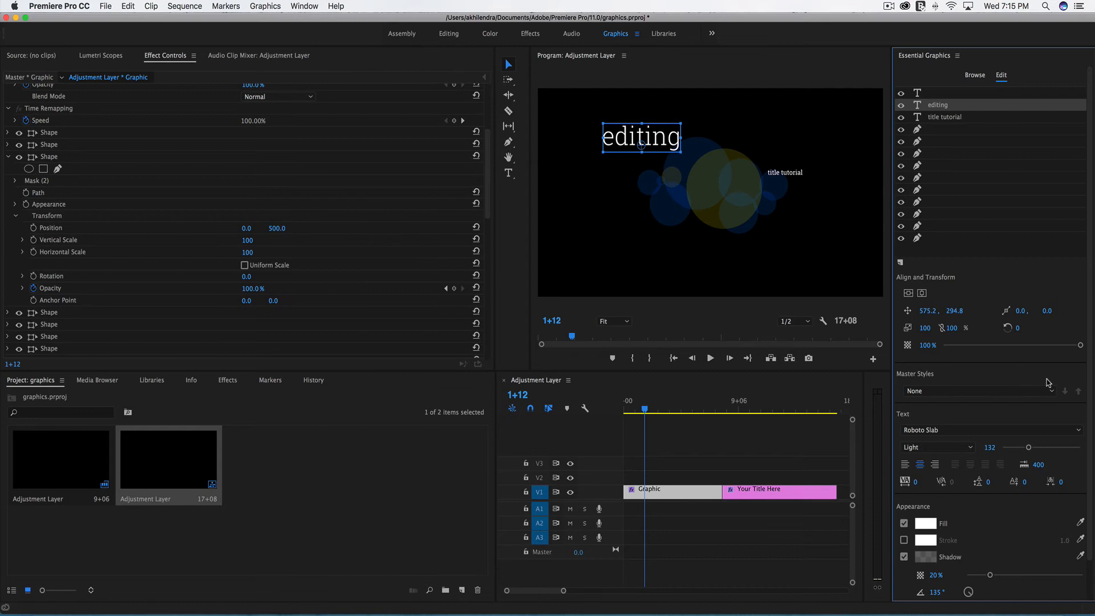
# Activate the Graphics workspace.
pyautogui.click(461, 590)
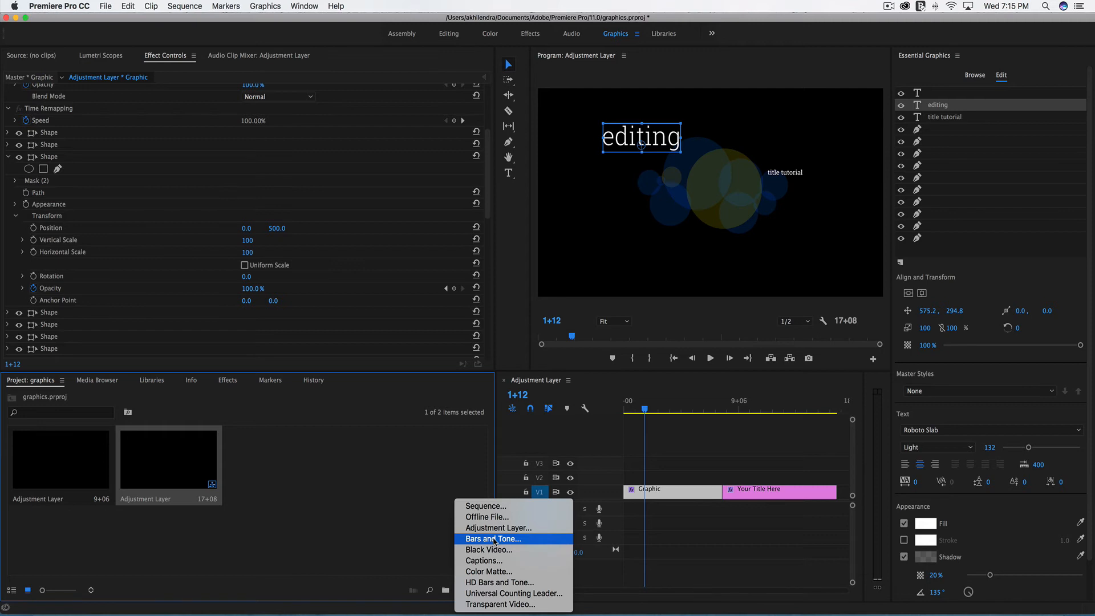
pyautogui.click(259, 7)
pyautogui.click(259, 6)
pyautogui.moveTo(292, 6)
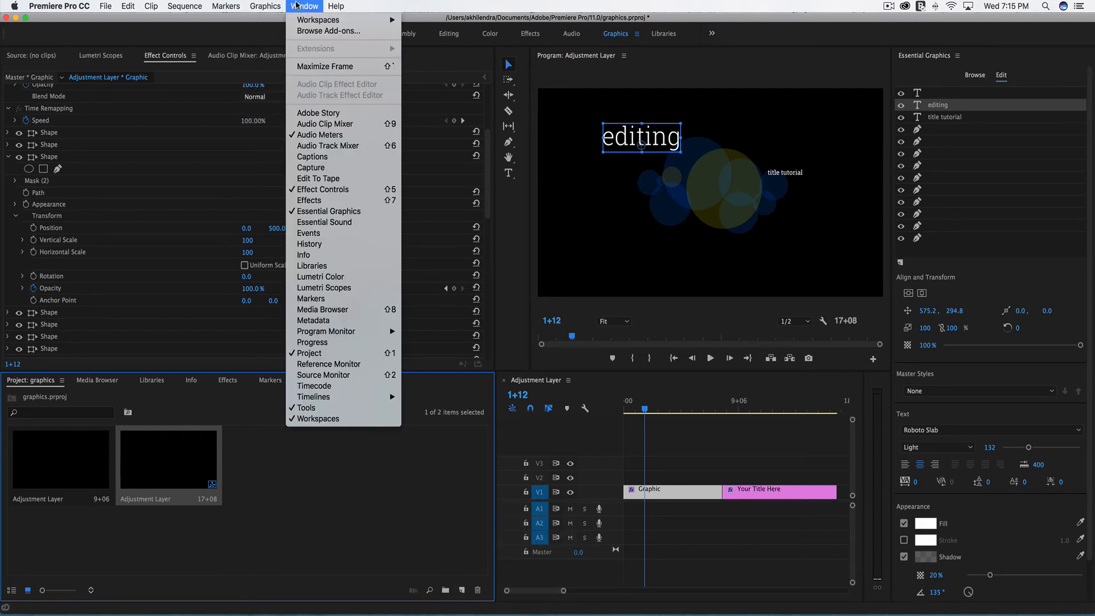
pyautogui.moveTo(319, 21)
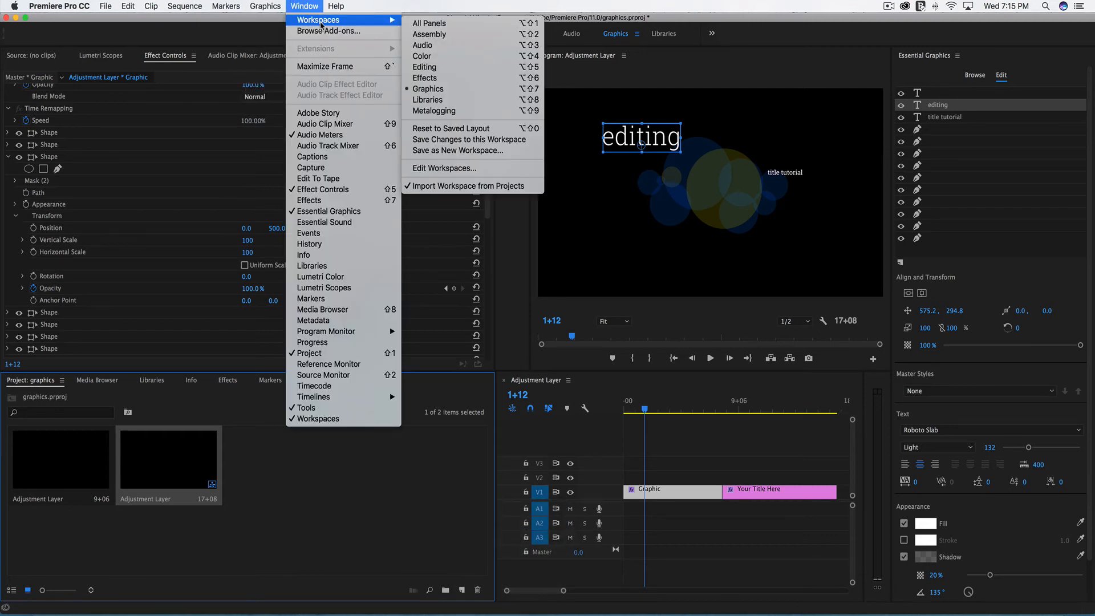
pyautogui.click(441, 95)
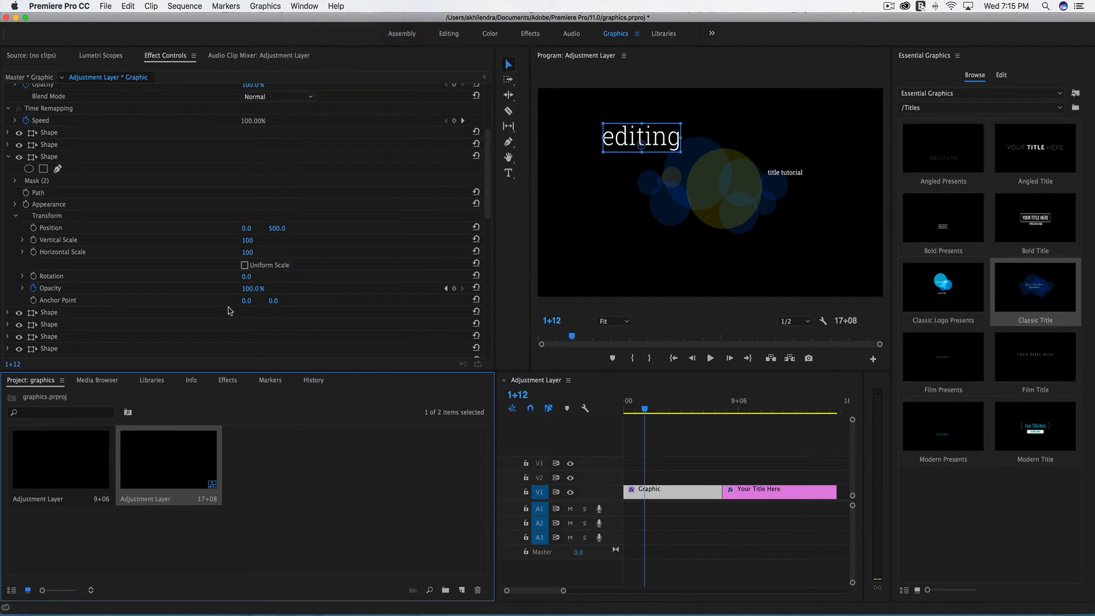
# Start new text layers in the title with the Type tool, placing the last at about 666, 544 over the left-hand circles.
pyautogui.click(508, 173)
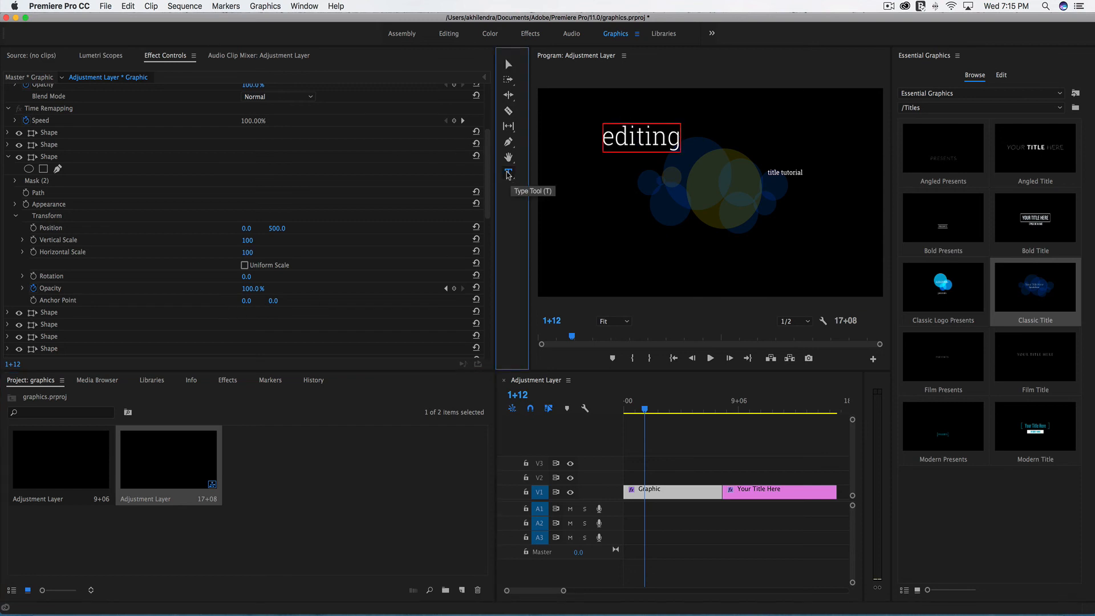
pyautogui.click(509, 175)
pyautogui.click(606, 221)
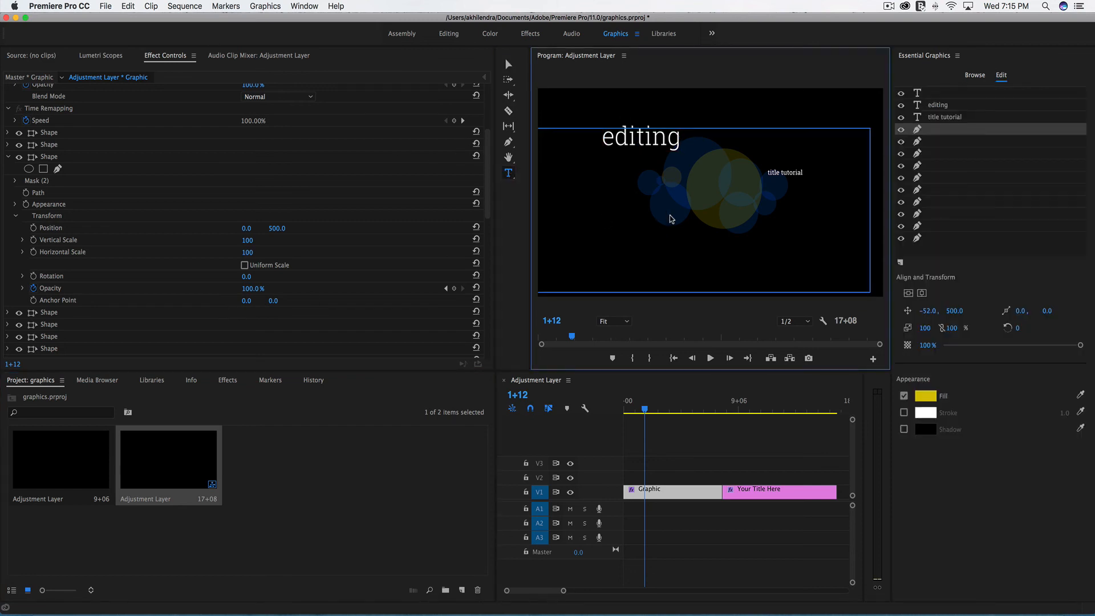
pyautogui.click(662, 194)
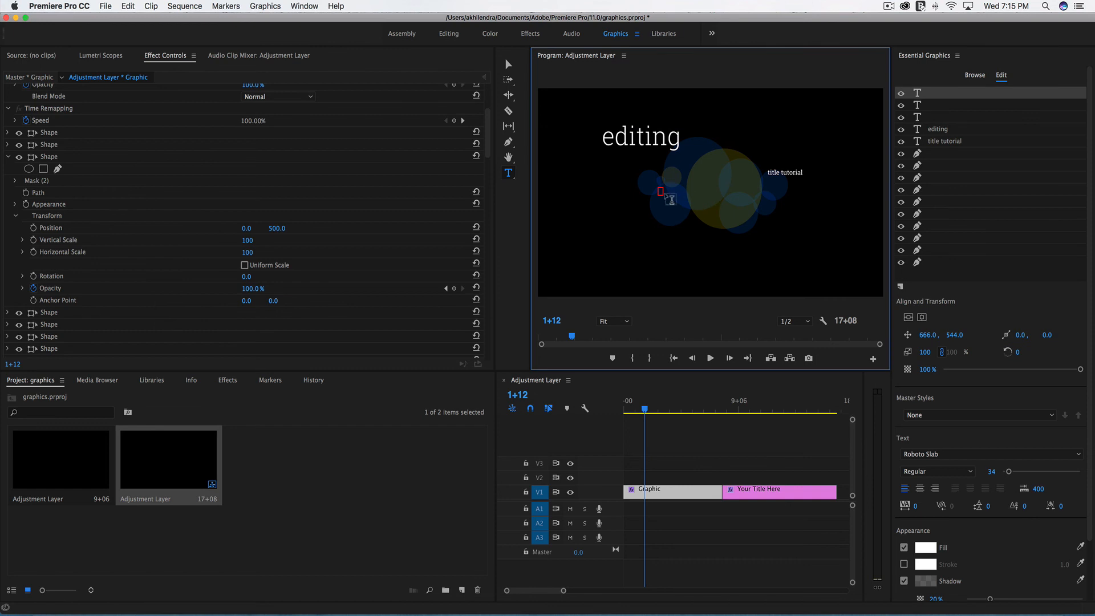